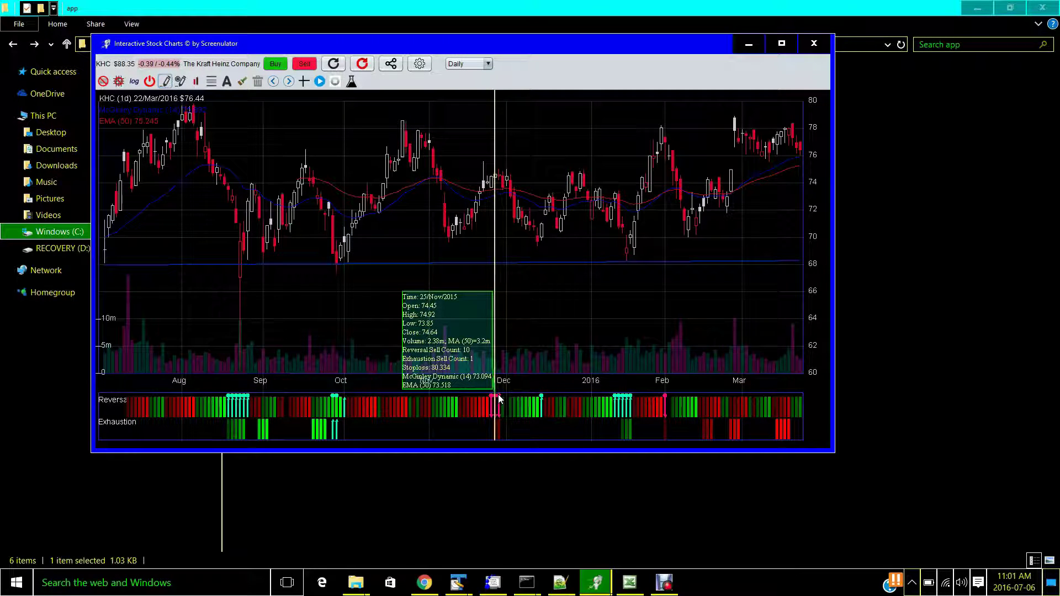
# Step: Examine the reversal and exhaustion signals on the Kraft Heinz (KHC) daily chart between August 2015 and February 2016
pyautogui.click(498, 239)
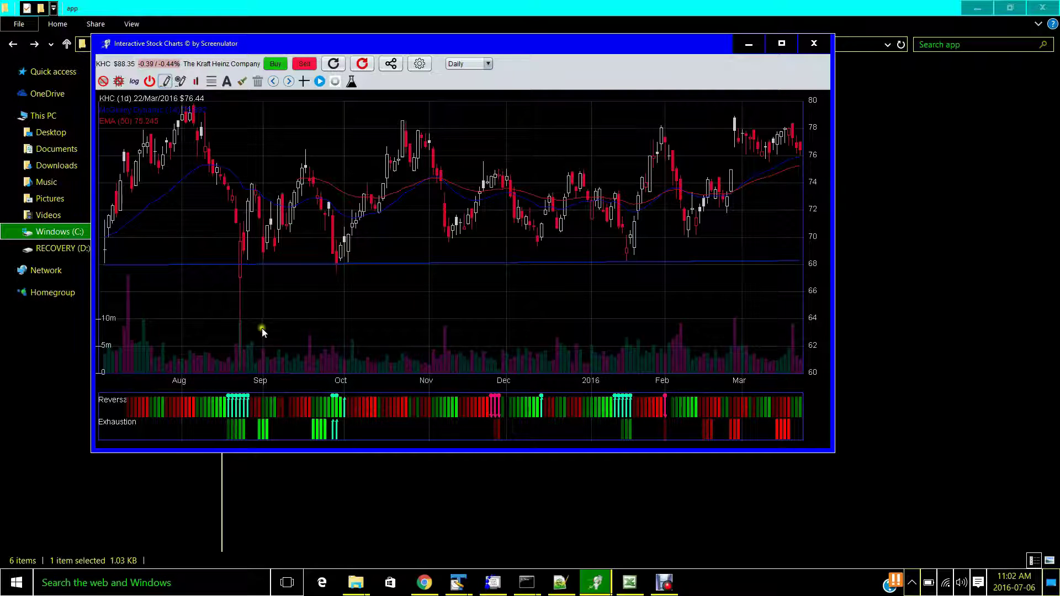
pyautogui.moveTo(239, 411)
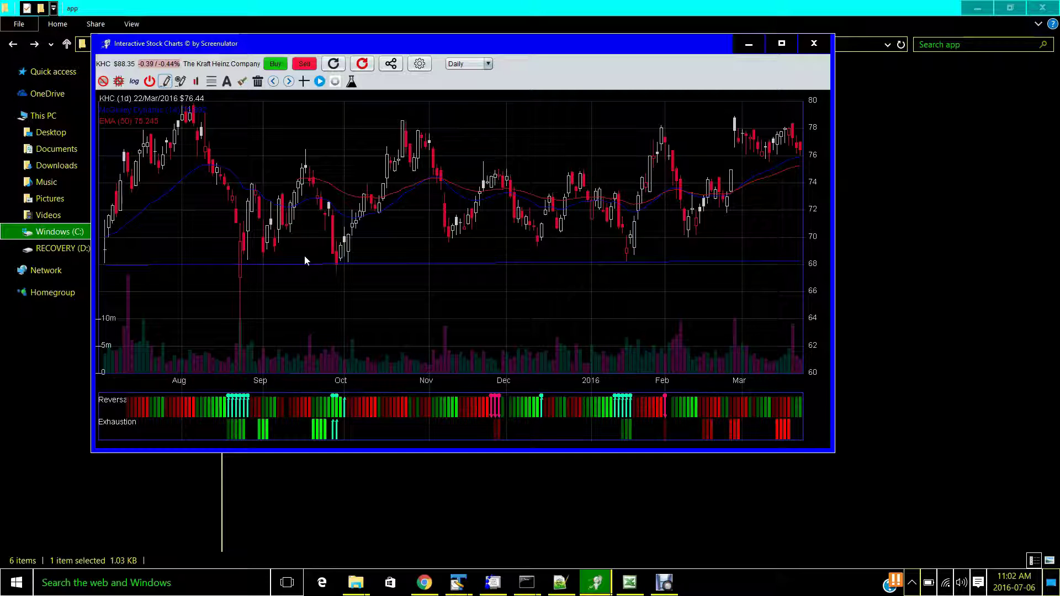
pyautogui.click(328, 184)
pyautogui.click(377, 135)
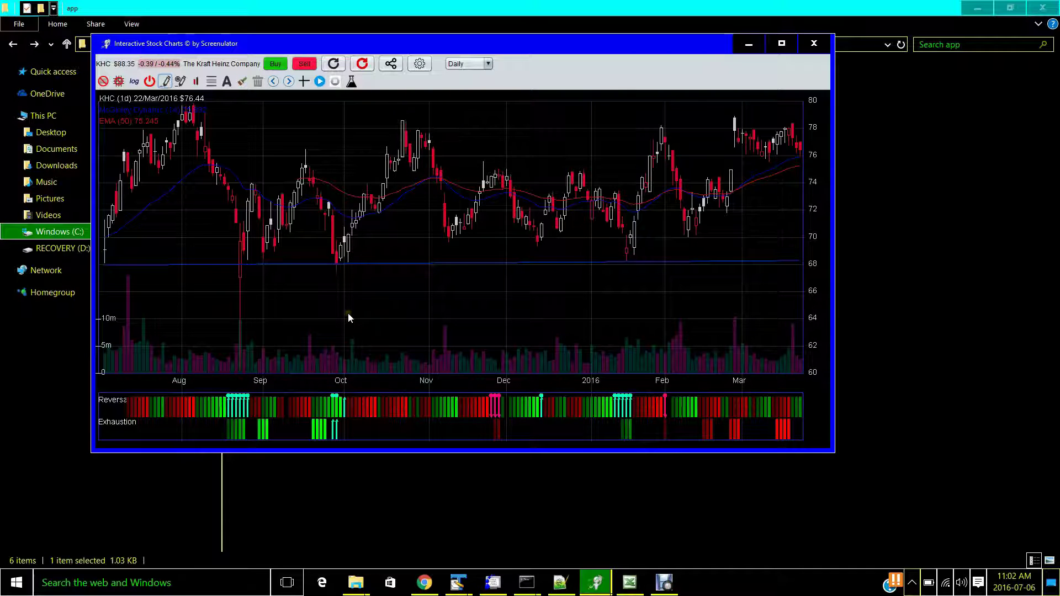
pyautogui.click(209, 410)
pyautogui.moveTo(209, 410)
pyautogui.mouseDown()
pyautogui.moveTo(303, 409)
pyautogui.moveTo(198, 411)
pyautogui.mouseUp()
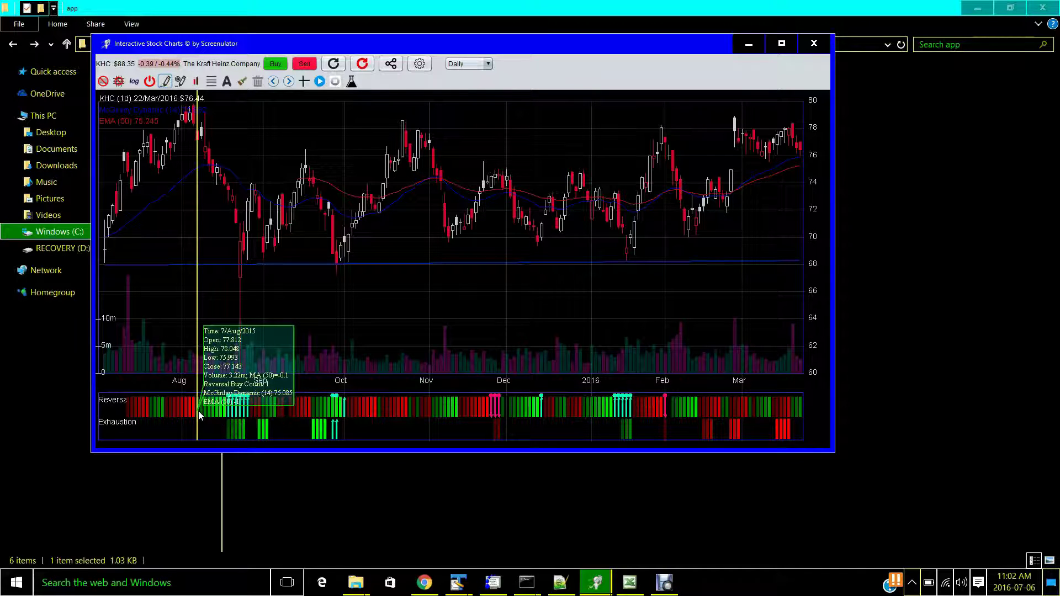
pyautogui.moveTo(197, 411); pyautogui.dragTo(227, 409)
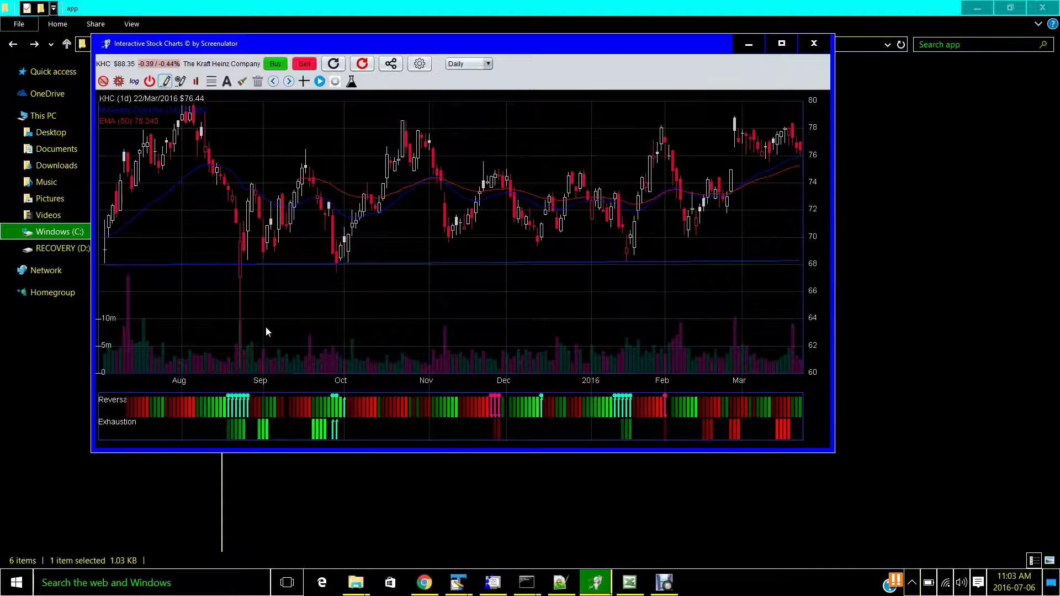
pyautogui.moveTo(243, 408)
pyautogui.moveTo(496, 400)
pyautogui.moveTo(670, 406)
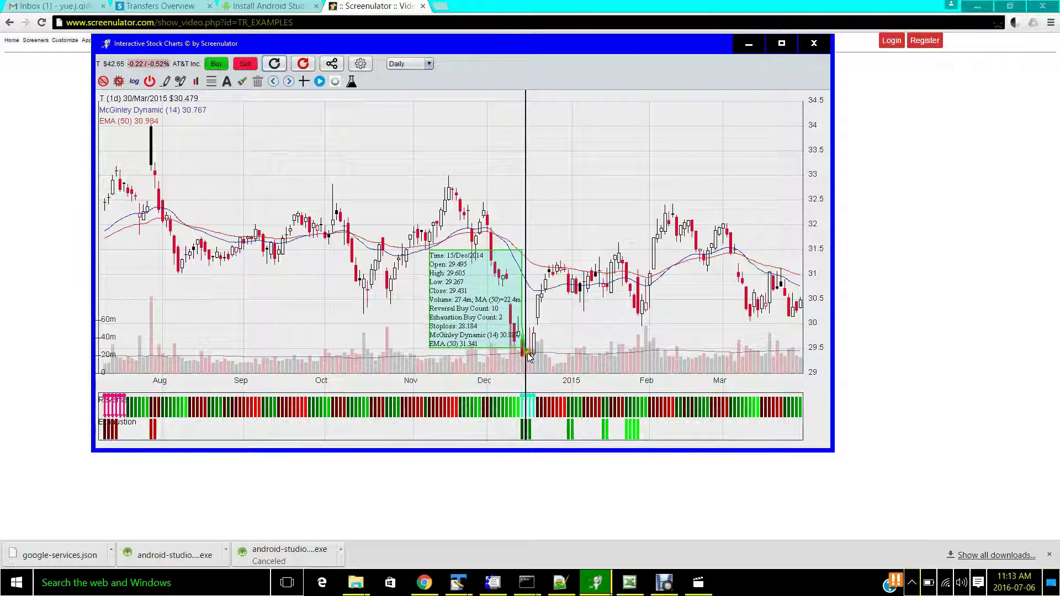
# Step: Go back through the AT&T daily chart to inspect the December 2014, April 2014 and early March 2014 reversal signals
pyautogui.scroll(5, 383, 342)
pyautogui.scroll(1, 379, 348)
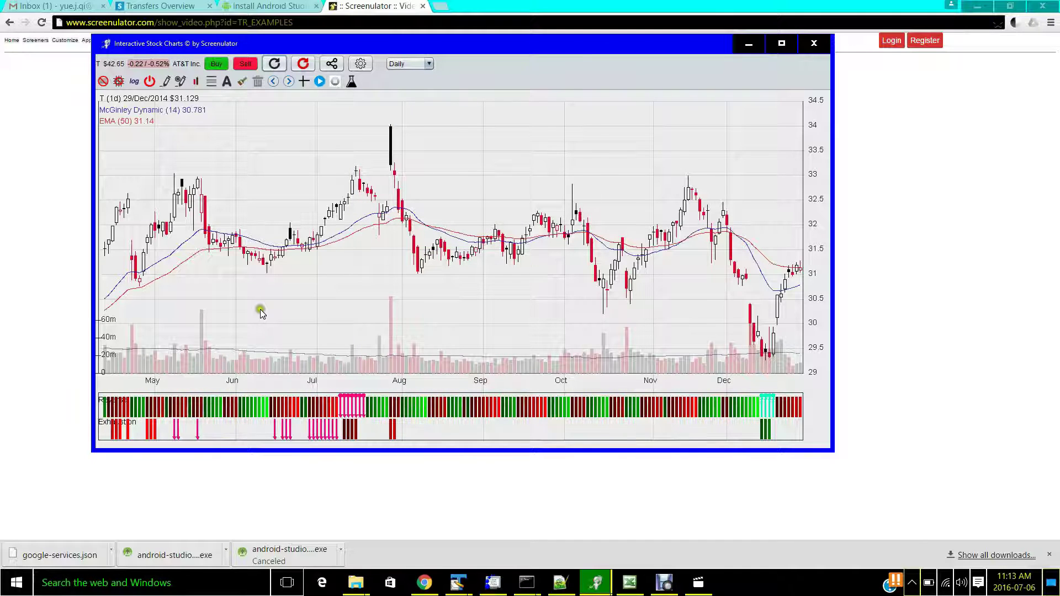
pyautogui.moveTo(260, 309); pyautogui.dragTo(469, 302)
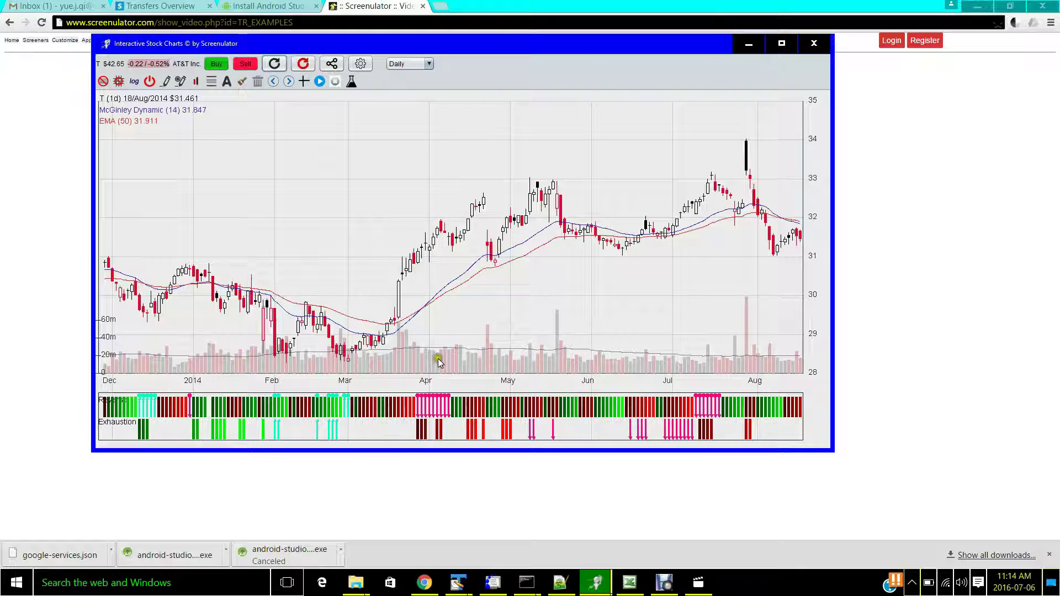
pyautogui.click(440, 392)
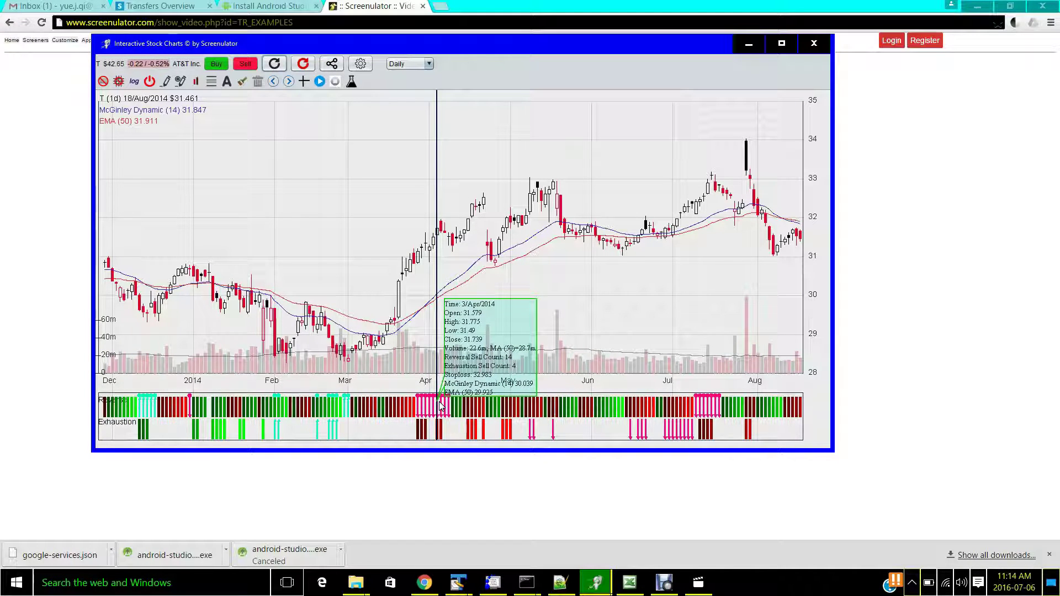
pyautogui.click(521, 219)
pyautogui.click(425, 327)
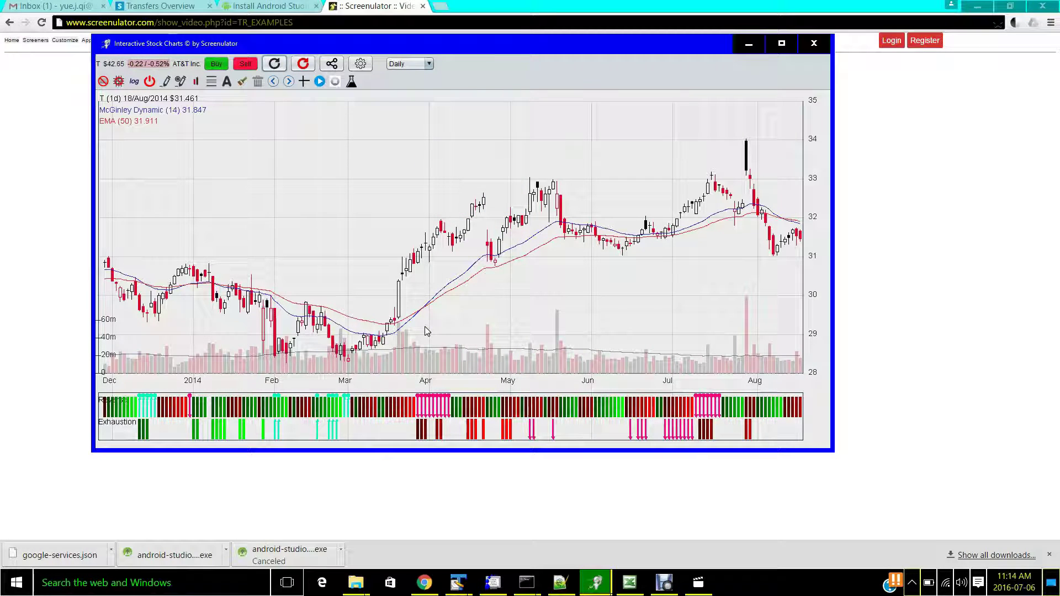
pyautogui.moveTo(425, 327); pyautogui.dragTo(455, 327)
pyautogui.click(399, 384)
pyautogui.moveTo(380, 403)
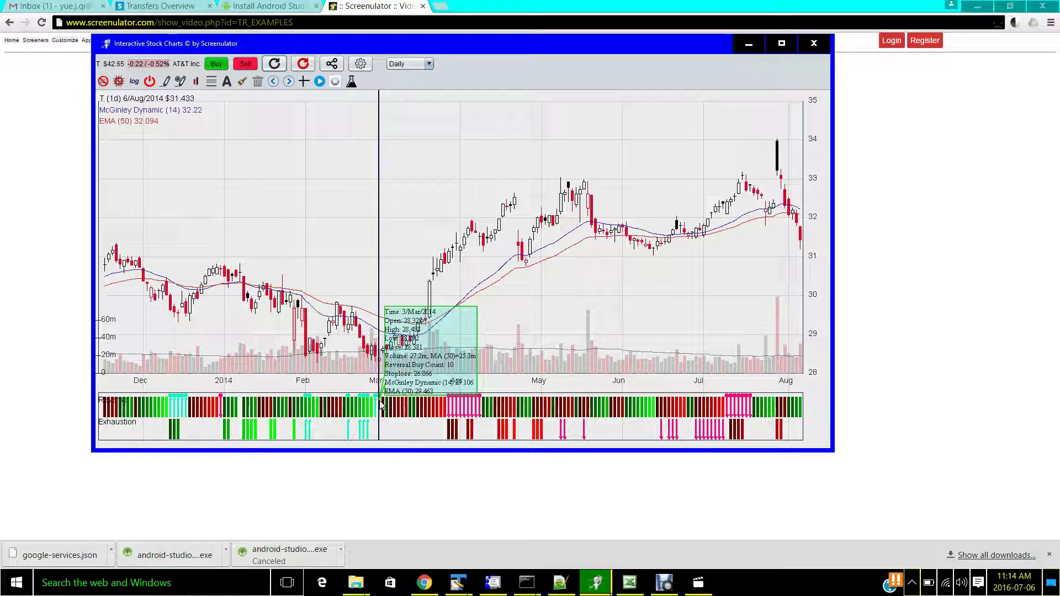
# Step: Inspect AT&T's reversal signals at the end of December 2013 and from August to September 2013 against the price moves
pyautogui.moveTo(220, 301); pyautogui.dragTo(365, 290)
pyautogui.moveTo(347, 402)
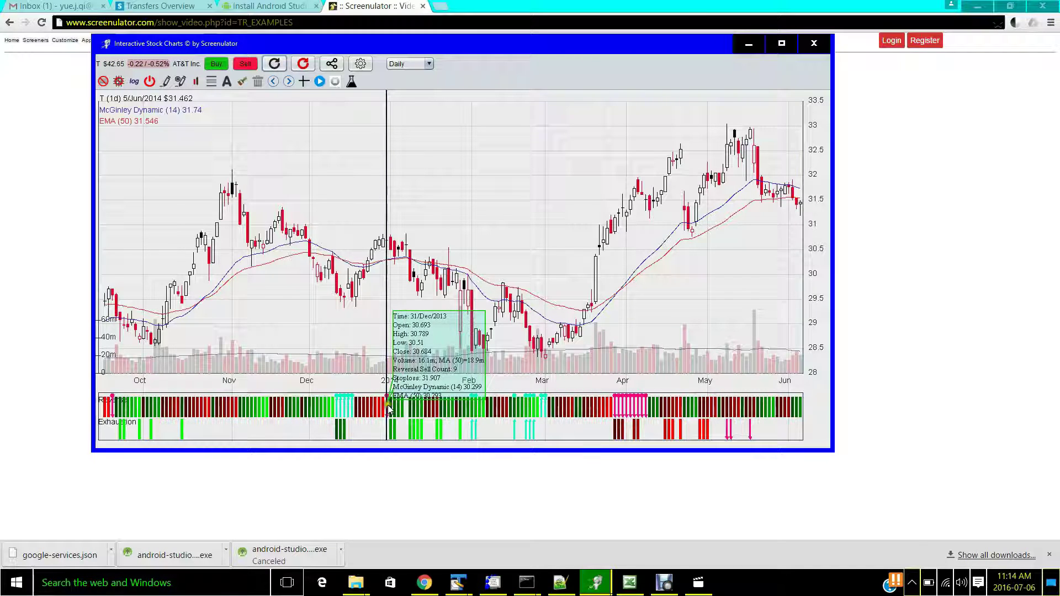
pyautogui.moveTo(247, 306); pyautogui.dragTo(475, 300)
pyautogui.moveTo(295, 266); pyautogui.dragTo(339, 266)
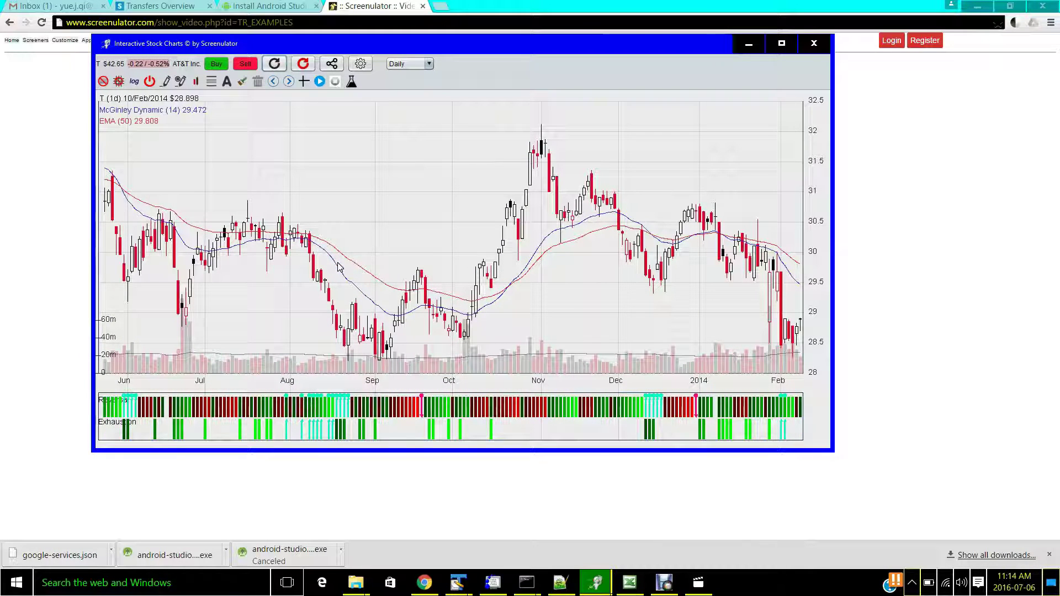
pyautogui.moveTo(346, 403)
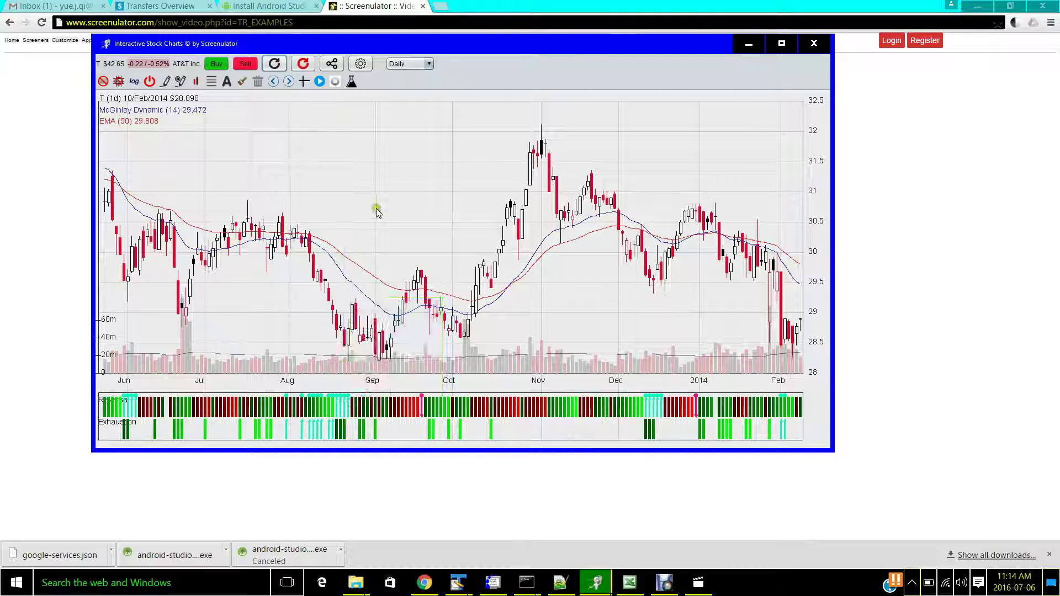
pyautogui.click(444, 381)
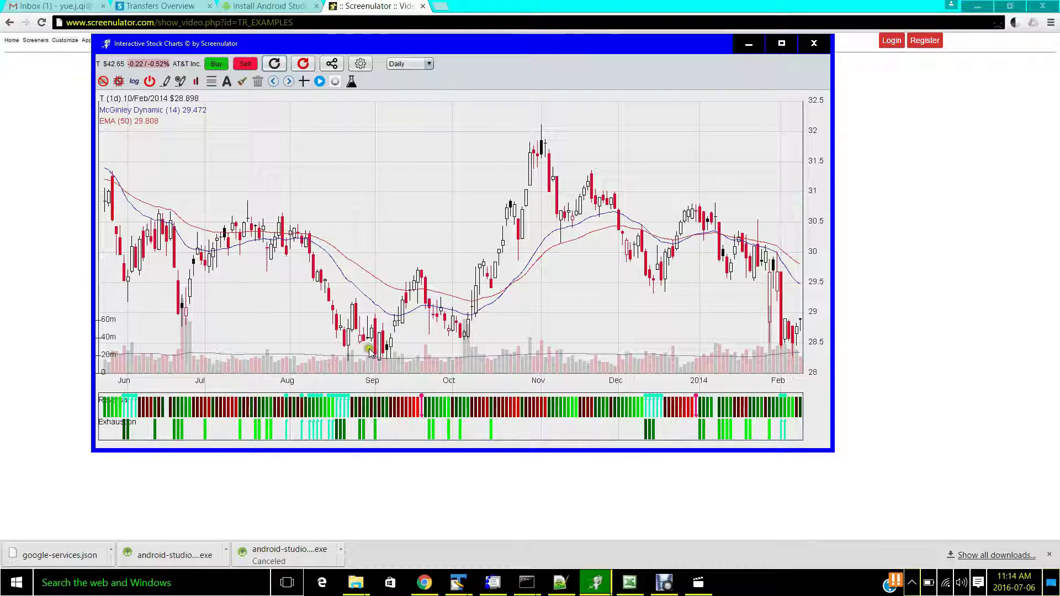
pyautogui.moveTo(348, 338)
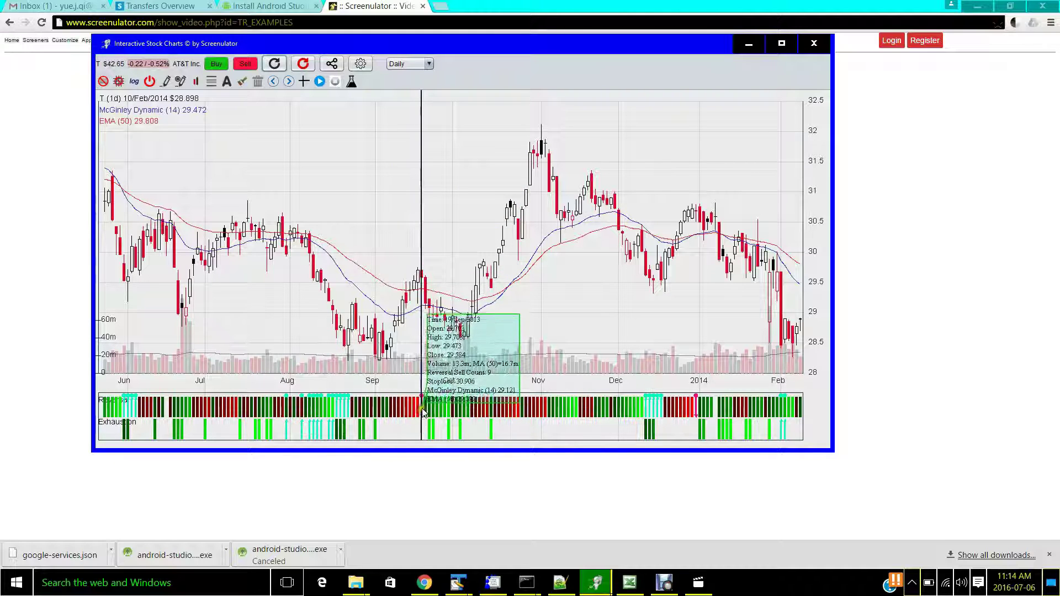
# Step: Review AT&T's April 2013 reversal and exhaustion sell signals and the earlier price history back to October 2012
pyautogui.click(270, 298)
pyautogui.moveTo(269, 298); pyautogui.dragTo(359, 302)
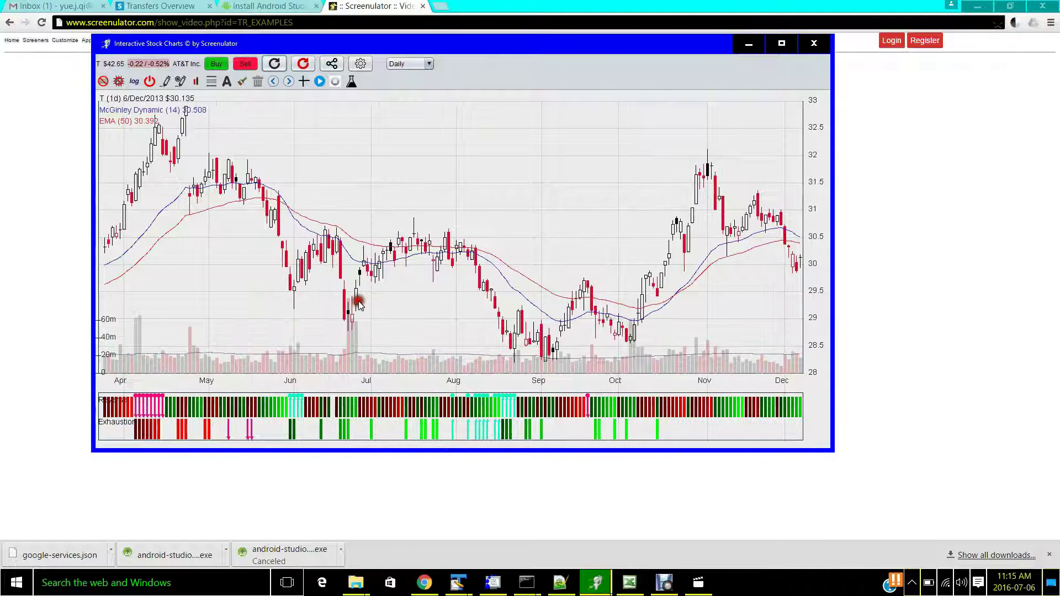
pyautogui.click(212, 356)
pyautogui.moveTo(213, 356); pyautogui.dragTo(359, 353)
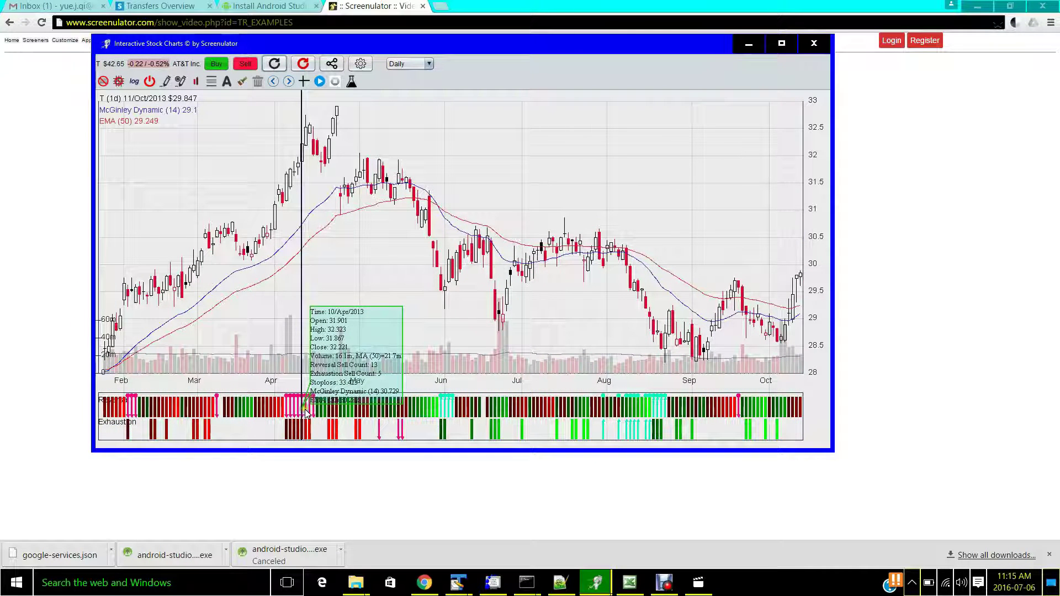
pyautogui.moveTo(208, 363); pyautogui.dragTo(356, 354)
pyautogui.moveTo(240, 349); pyautogui.dragTo(378, 356)
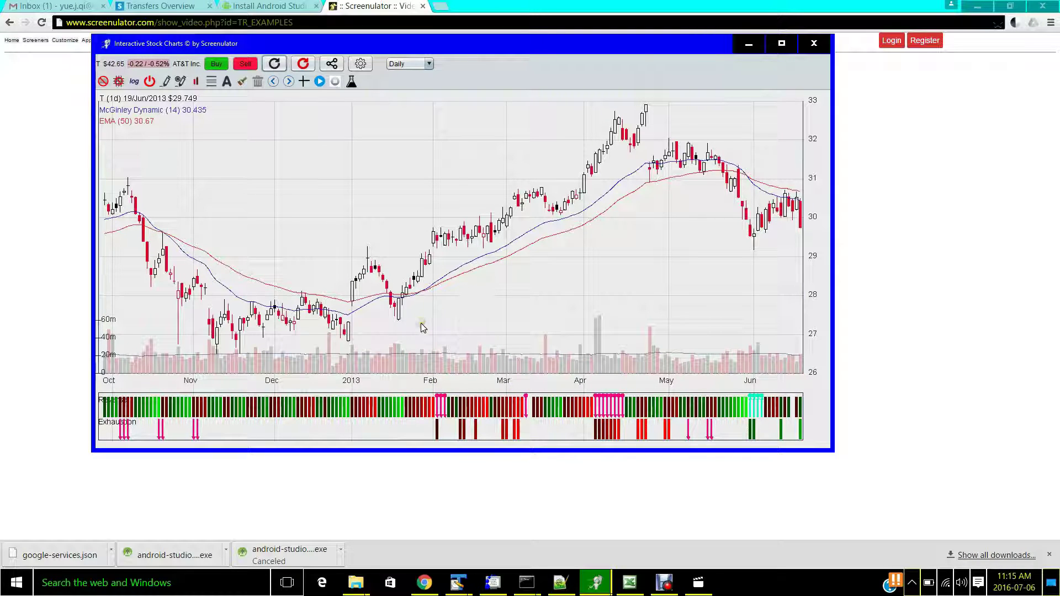
pyautogui.moveTo(421, 323); pyautogui.dragTo(473, 324)
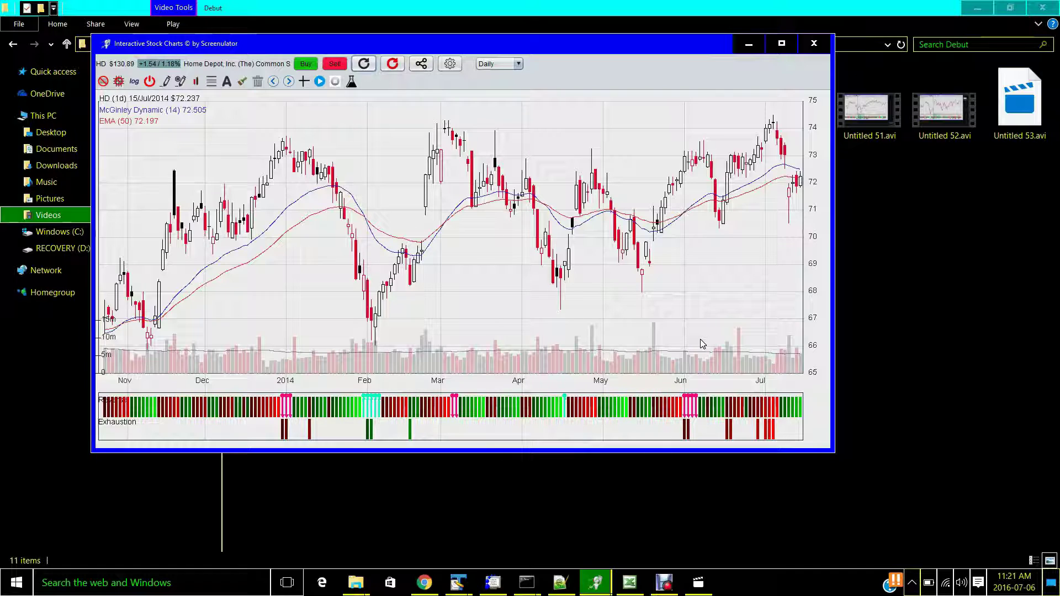
# Step: Inspect the Home Depot (HD) daily chart's reversal sell signals around June 2014, January 2014 and September 2013, continuing back to early 2013
pyautogui.moveTo(692, 404)
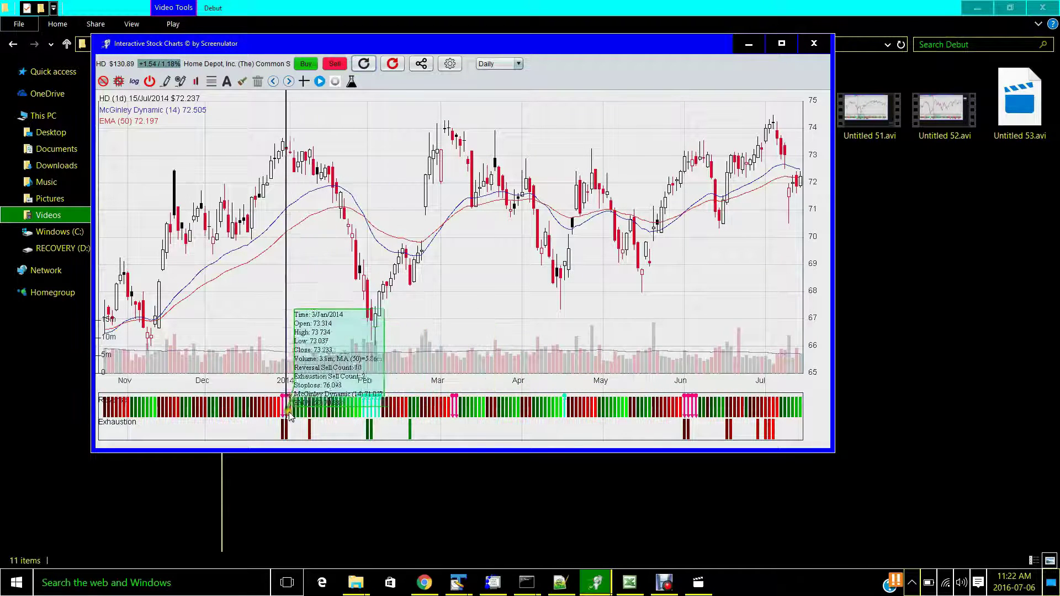
pyautogui.moveTo(259, 345); pyautogui.dragTo(490, 334)
pyautogui.moveTo(298, 332); pyautogui.dragTo(480, 324)
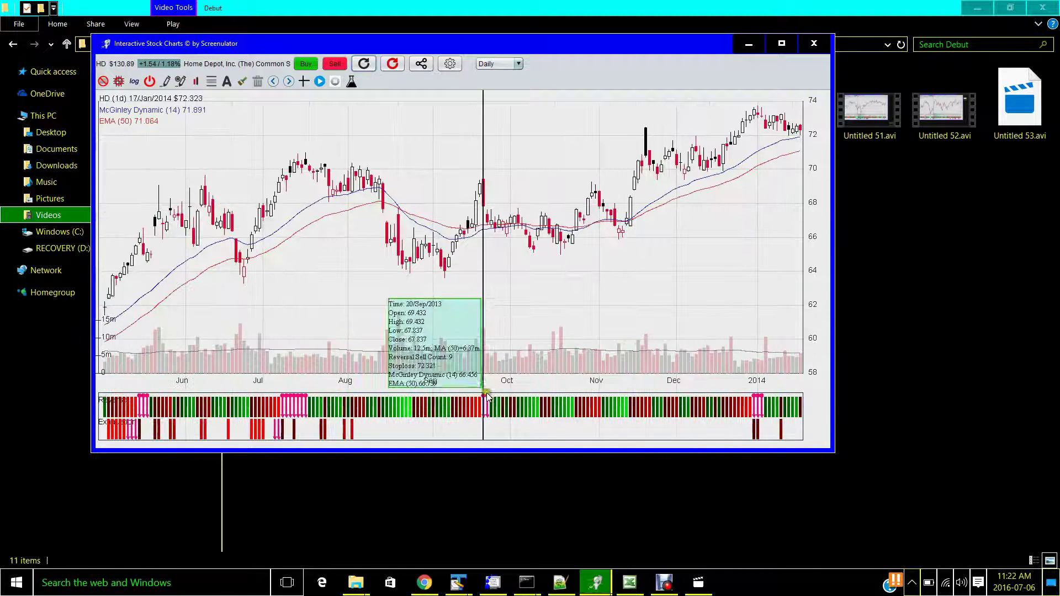
pyautogui.moveTo(324, 356); pyautogui.dragTo(404, 362)
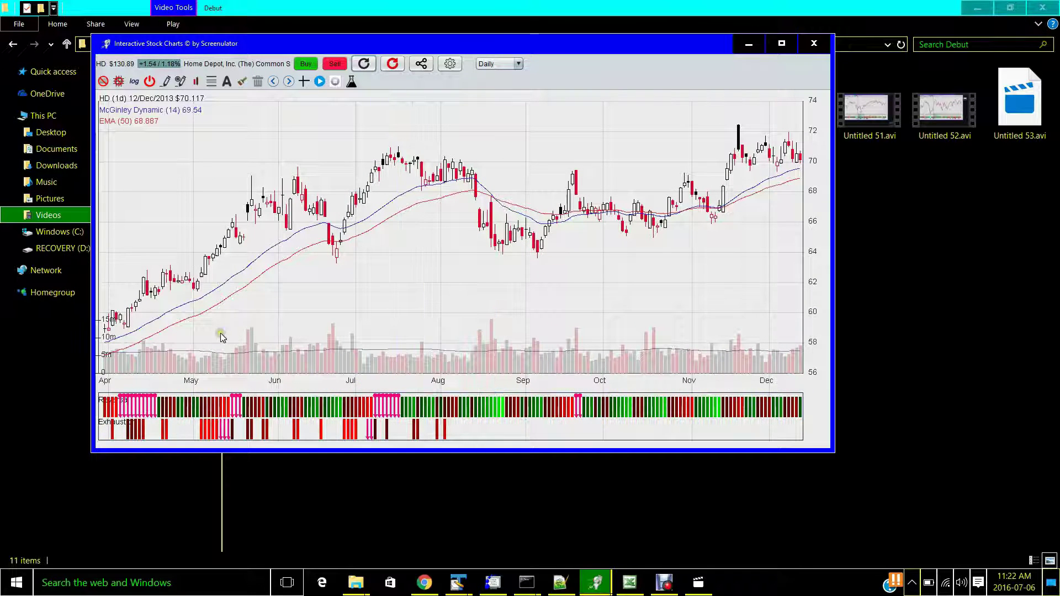
pyautogui.moveTo(257, 338); pyautogui.dragTo(373, 336)
pyautogui.moveTo(284, 331); pyautogui.dragTo(392, 332)
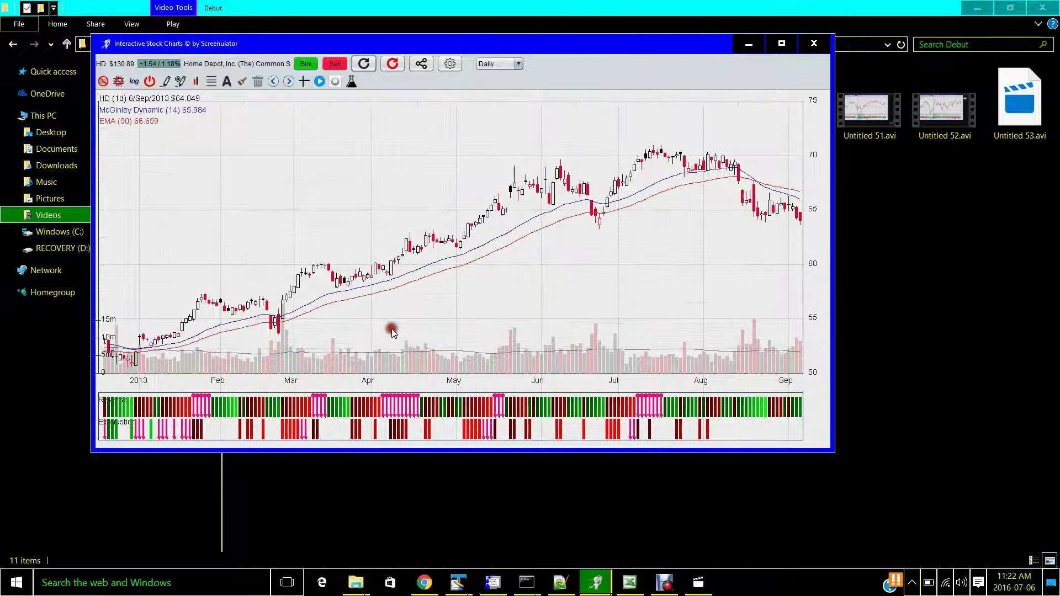
# Step: Examine Home Depot's sell signals in the 2013 uptrend and the late-February 2013 pullback relative to the McGinley Dynamic and EMA lines
pyautogui.click(511, 393)
pyautogui.moveTo(508, 345); pyautogui.dragTo(645, 335)
pyautogui.moveTo(454, 322); pyautogui.dragTo(498, 322)
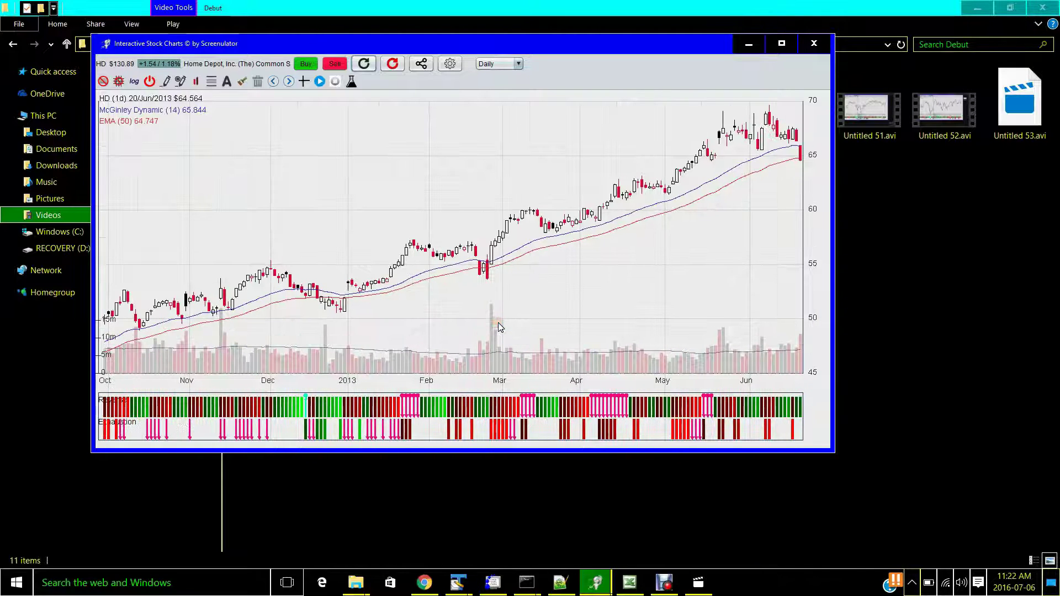
pyautogui.click(482, 283)
pyautogui.click(487, 264)
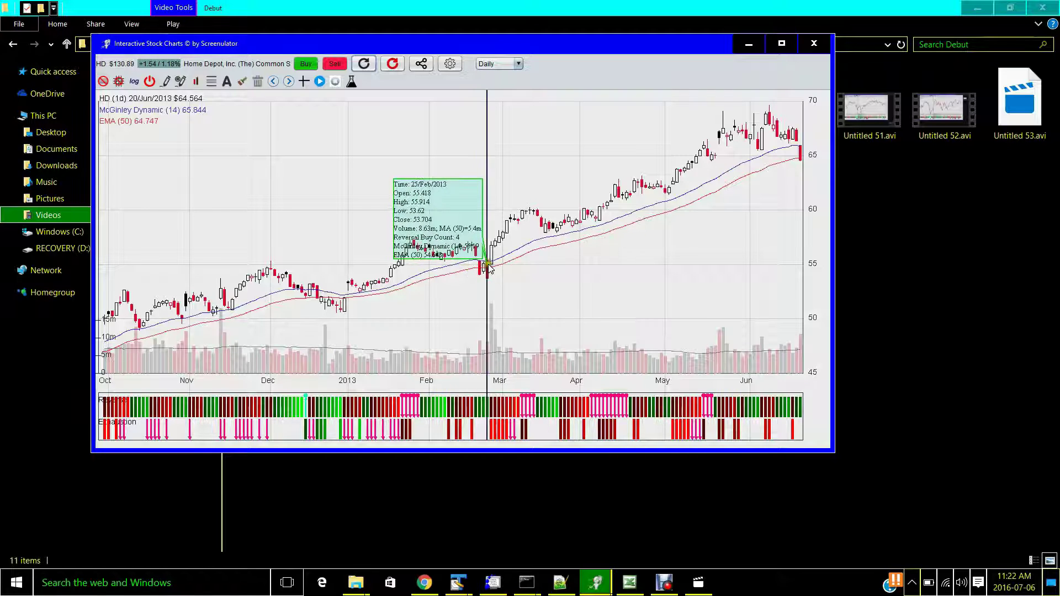
pyautogui.click(165, 131)
pyautogui.moveTo(157, 124); pyautogui.dragTo(495, 262)
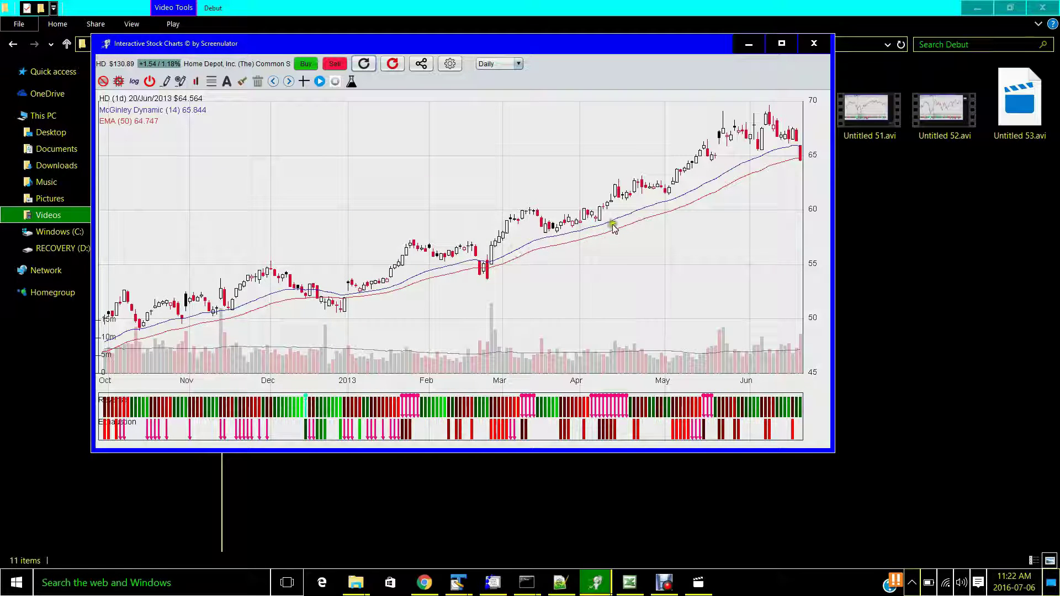
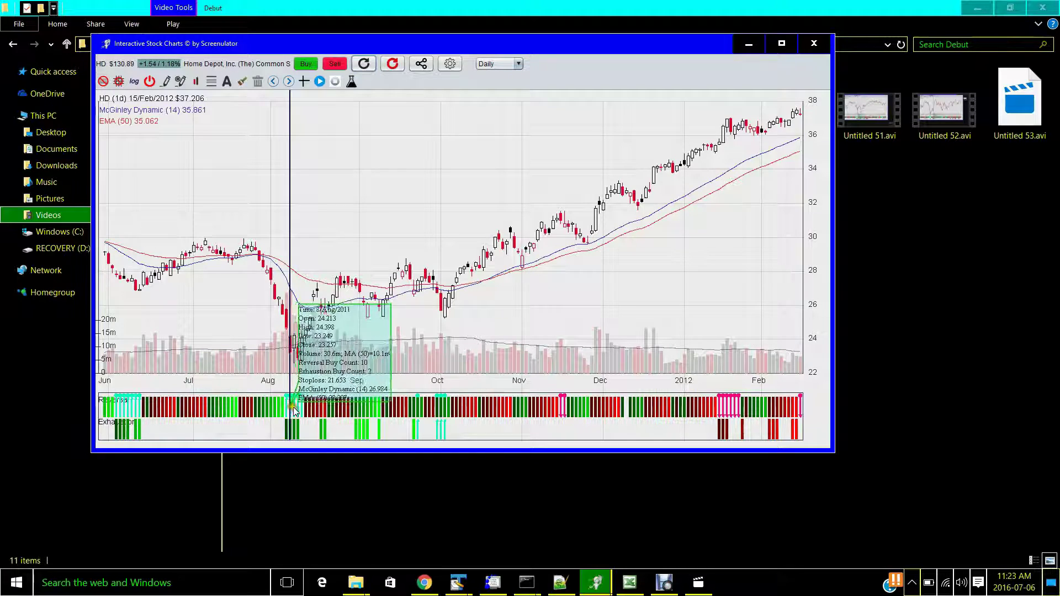
# Step: Examine Home Depot's June 2011 buy signals, December 2010 sell signals and January 2011 pullback, then the chart back to July 2010
pyautogui.moveTo(220, 337); pyautogui.dragTo(472, 315)
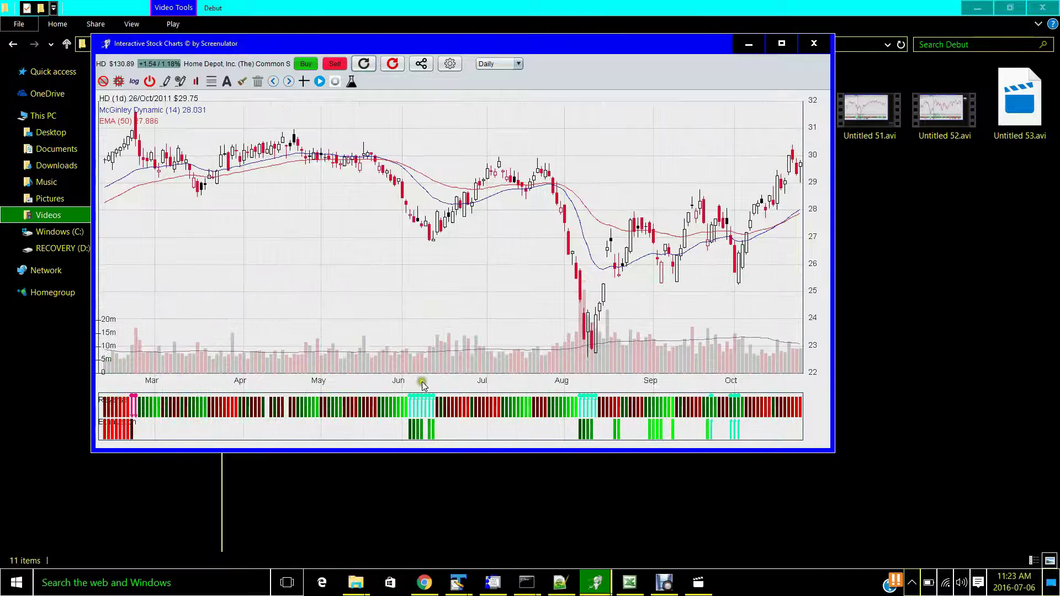
pyautogui.moveTo(430, 402)
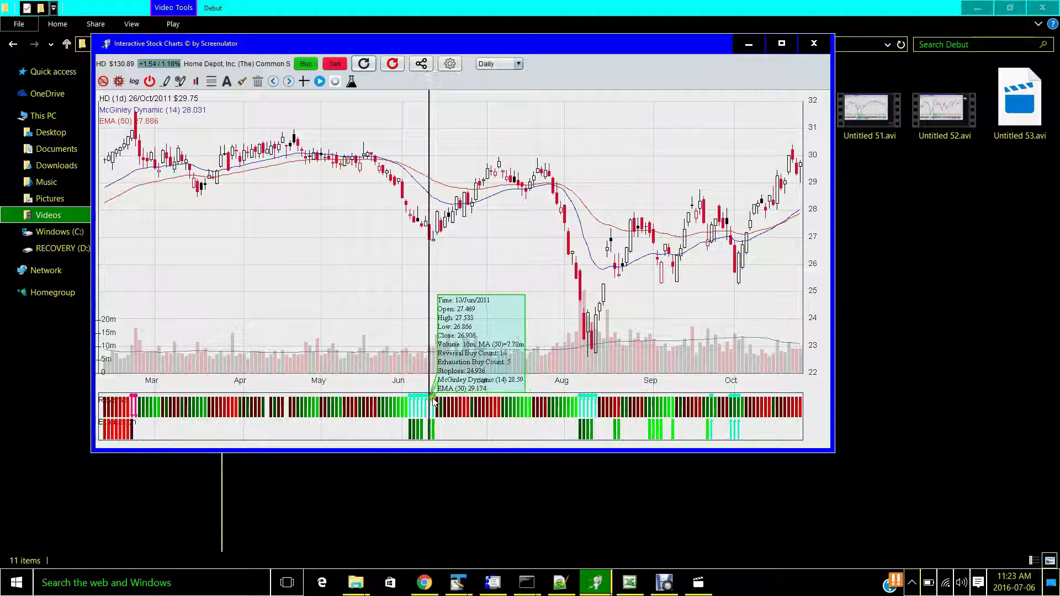
pyautogui.moveTo(290, 305); pyautogui.dragTo(511, 295)
pyautogui.moveTo(349, 310); pyautogui.dragTo(495, 296)
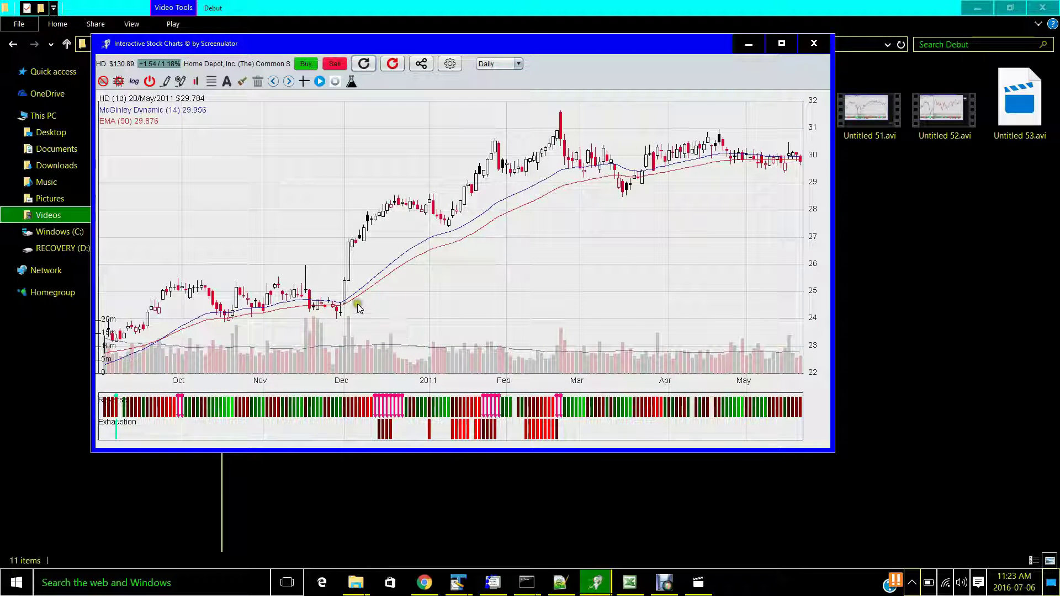
pyautogui.moveTo(385, 405)
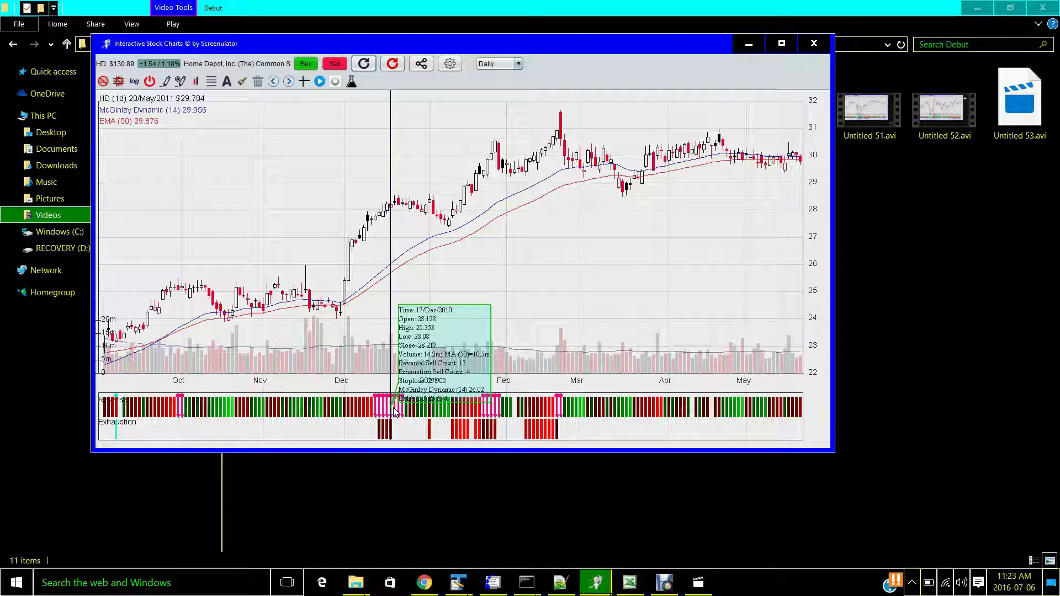
pyautogui.click(414, 343)
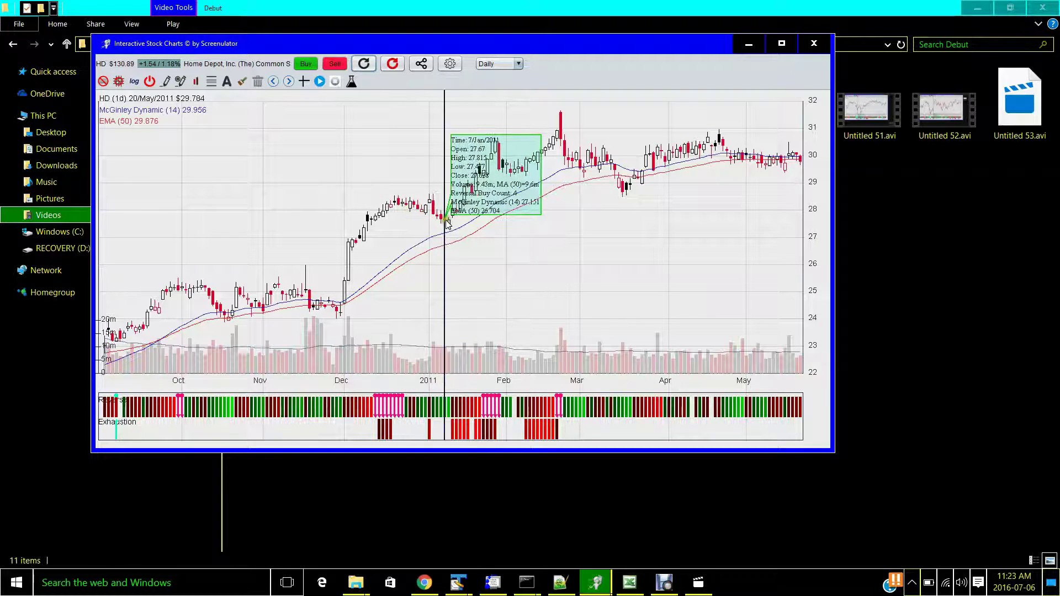
pyautogui.click(492, 316)
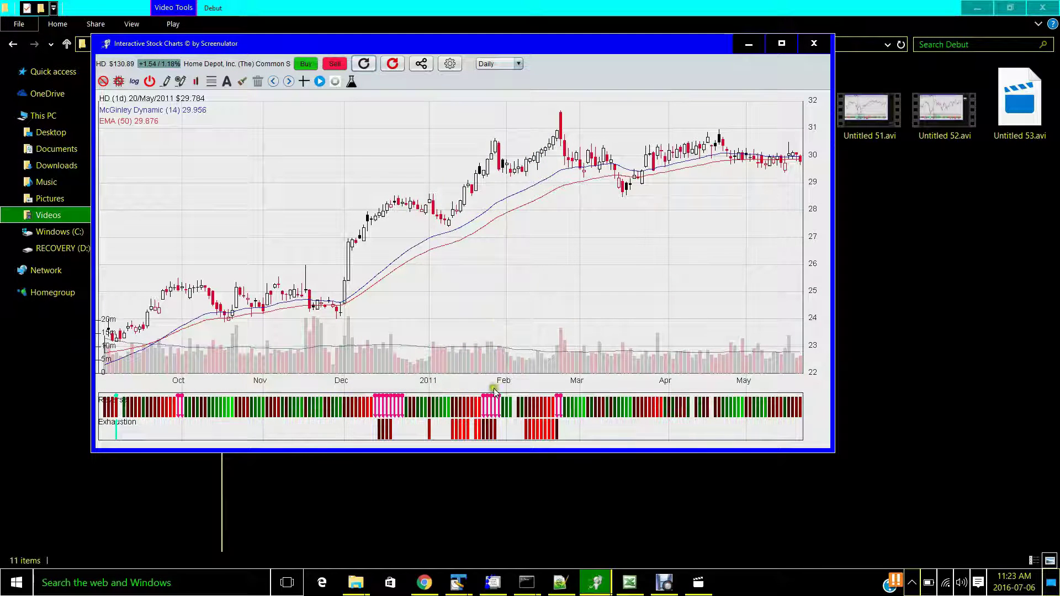
pyautogui.moveTo(329, 347); pyautogui.dragTo(532, 348)
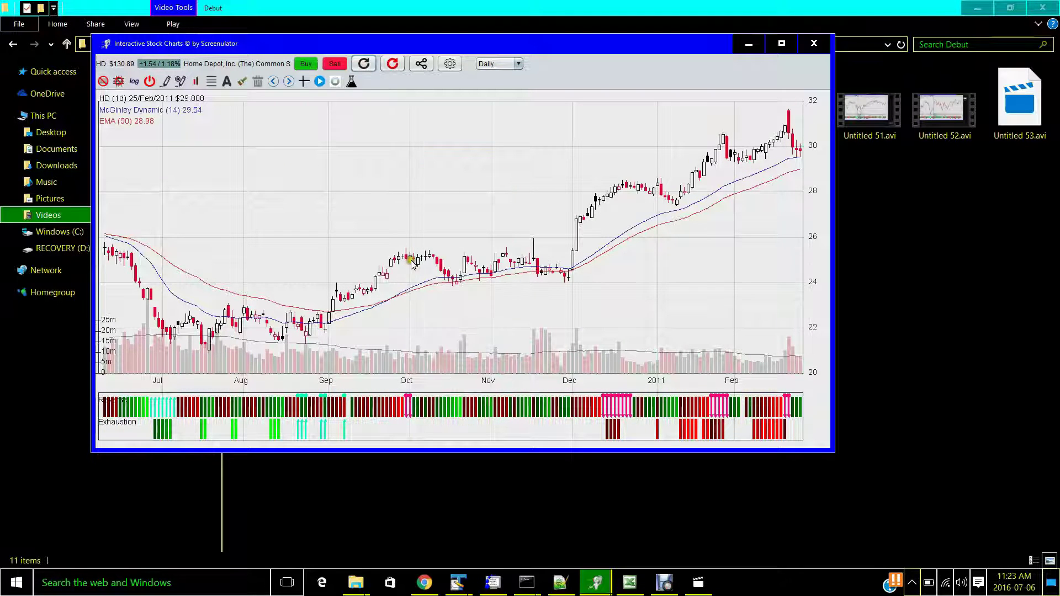
# Step: Inspect Home Depot's reversal and exhaustion buy signals around 2 July 2010 against the surrounding price lows
pyautogui.moveTo(278, 334); pyautogui.dragTo(435, 326)
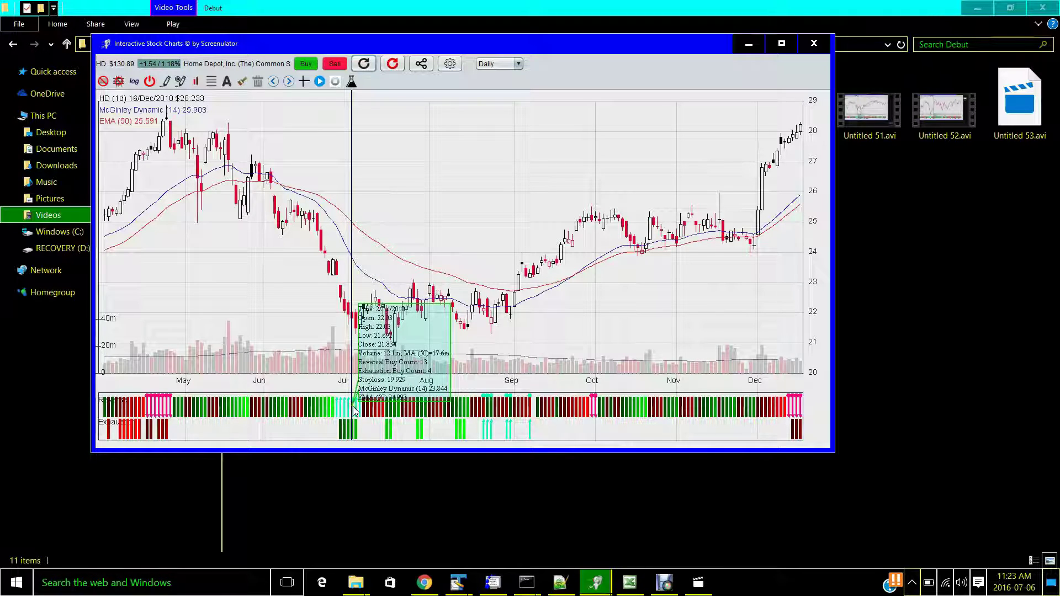
pyautogui.click(390, 286)
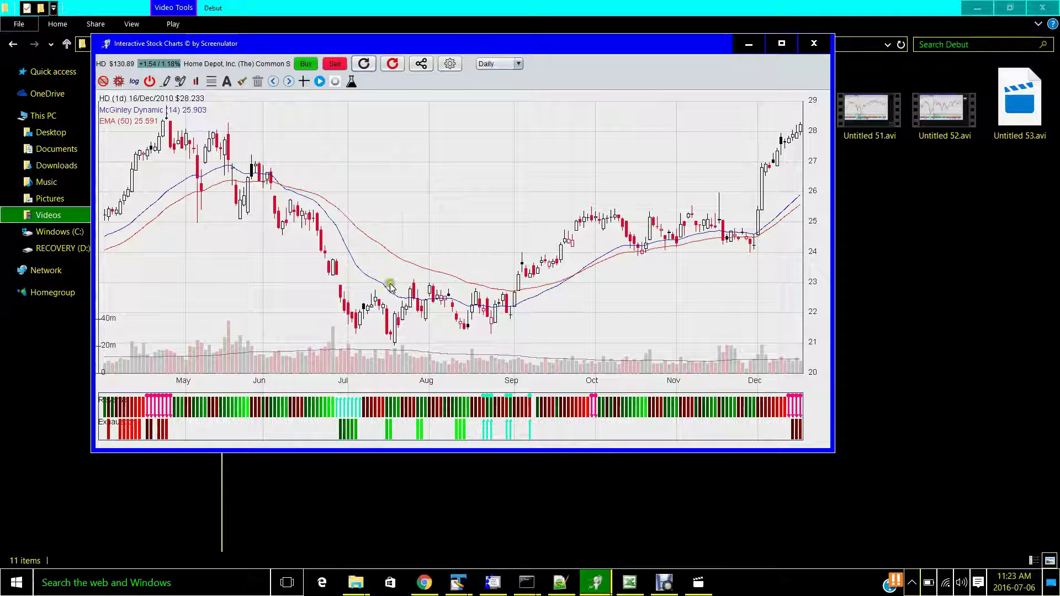
pyautogui.moveTo(357, 387)
pyautogui.click(434, 325)
# Step: Examine Home Depot's late-February and April 2010 sell signals relative to the price advance into the April peak
pyautogui.moveTo(200, 363); pyautogui.dragTo(369, 334)
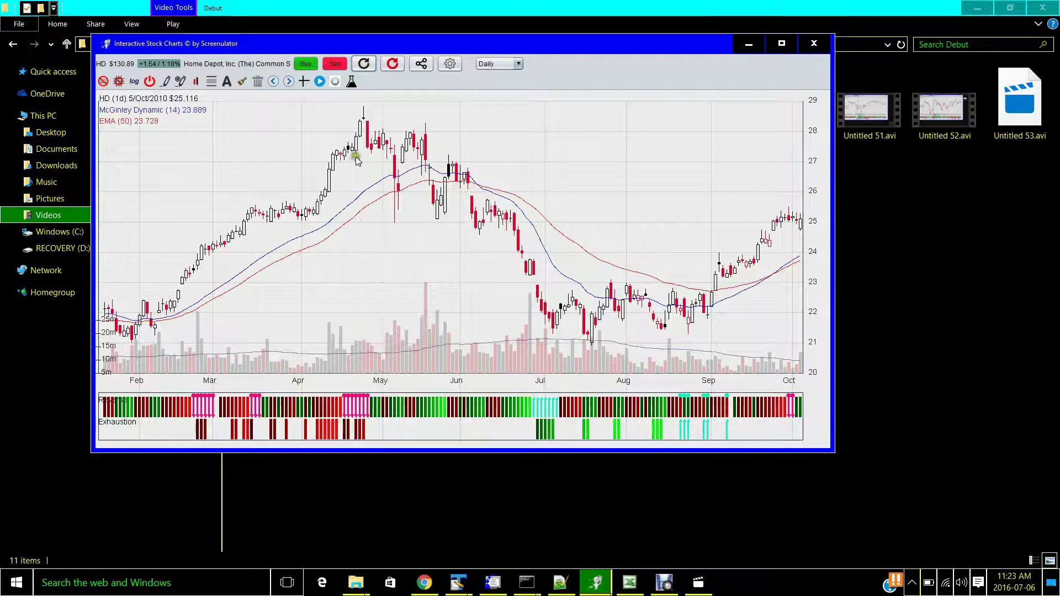
pyautogui.click(347, 286)
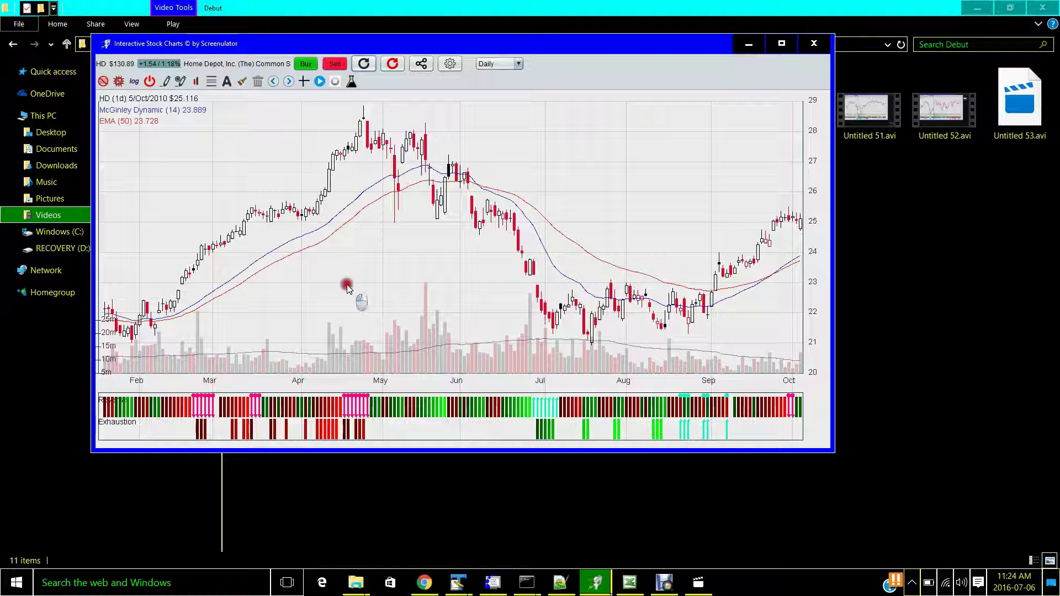
pyautogui.moveTo(347, 283); pyautogui.dragTo(383, 284)
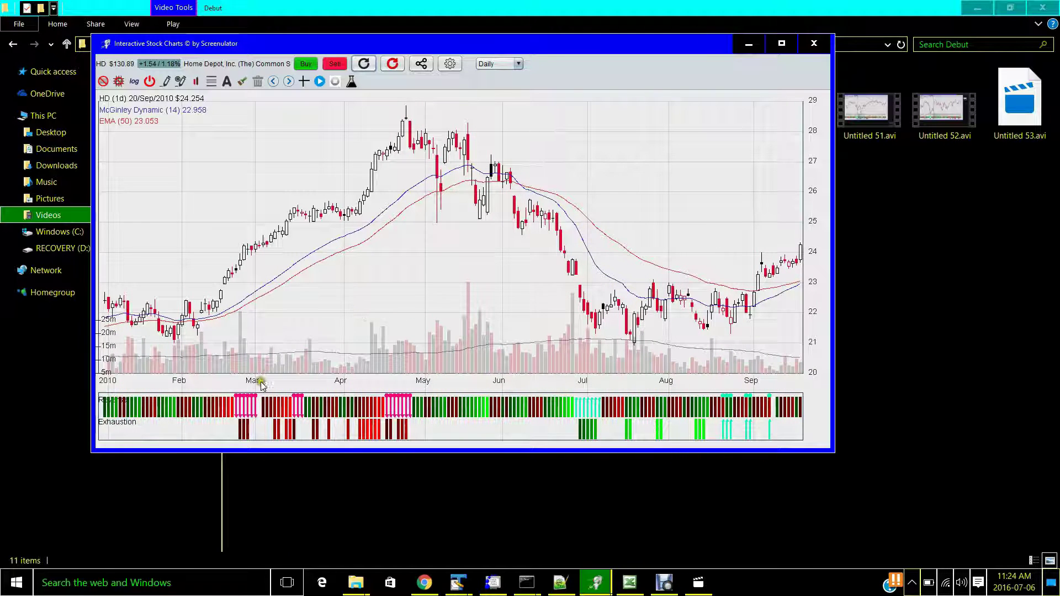
pyautogui.moveTo(247, 381)
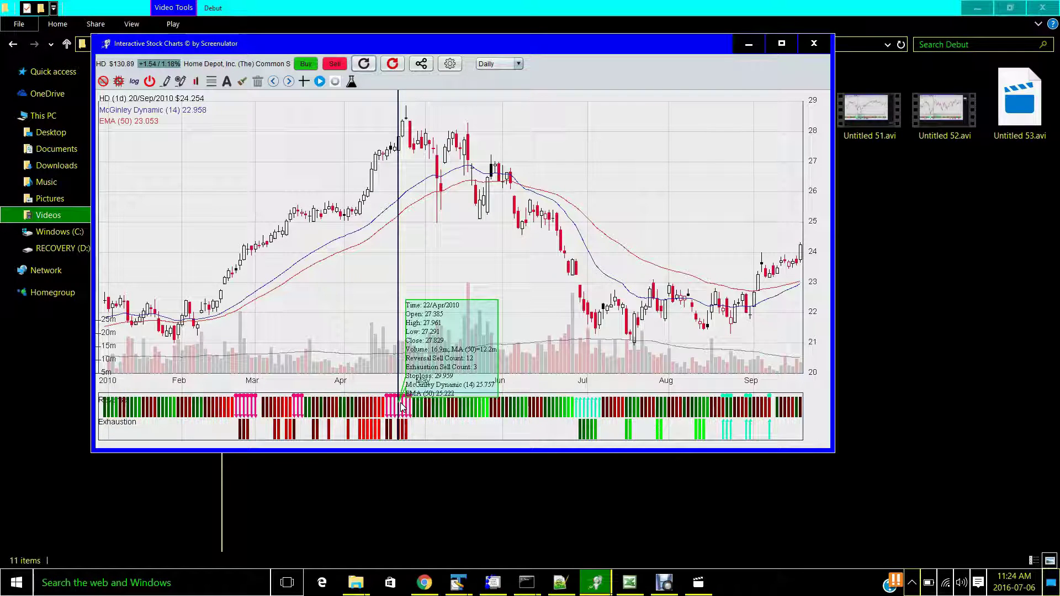
pyautogui.click(384, 335)
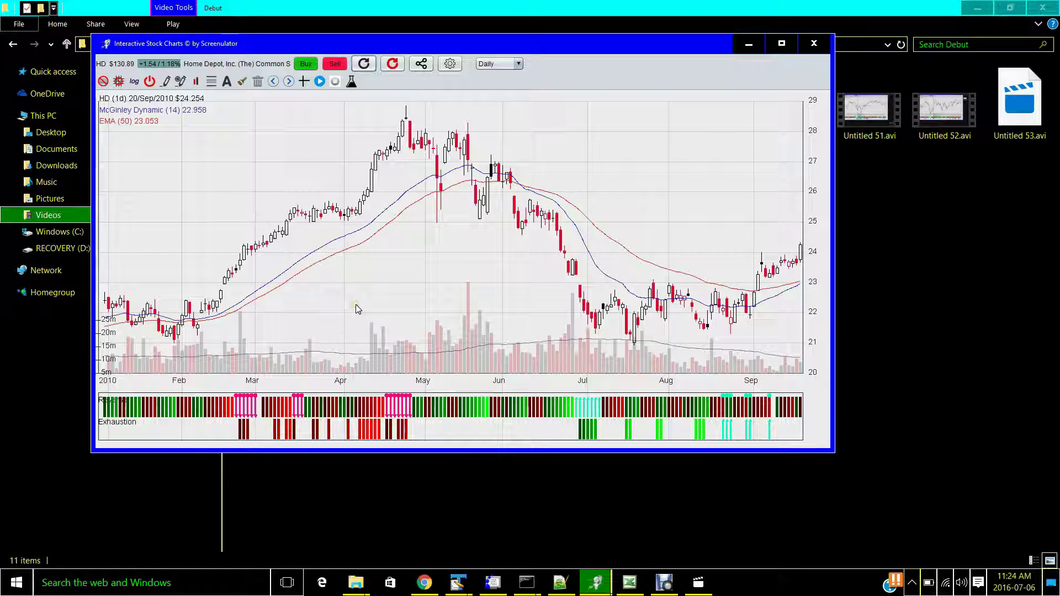
# Step: Check Home Depot's July 2010 buy signal again, then inspect the October 2009 buy signals and the chart back to August 2009
pyautogui.click(592, 399)
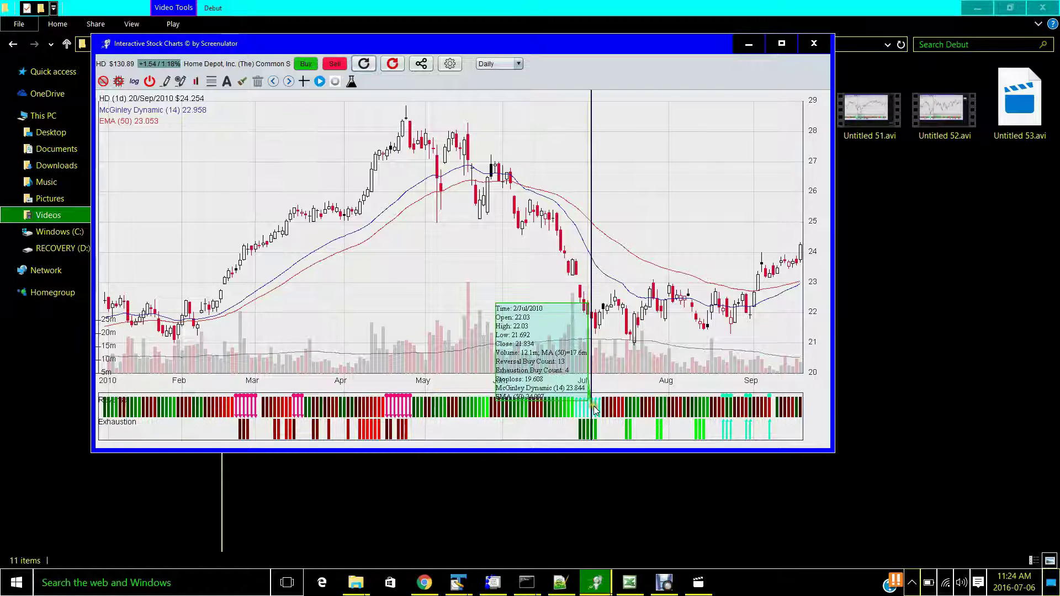
pyautogui.moveTo(319, 295); pyautogui.dragTo(553, 285)
pyautogui.moveTo(289, 326); pyautogui.dragTo(457, 319)
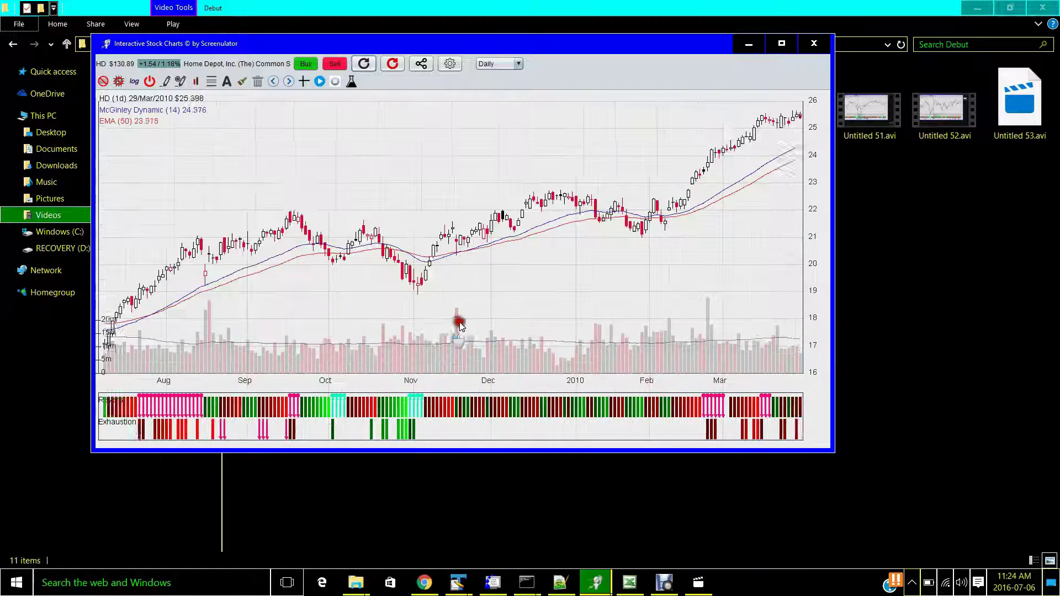
pyautogui.click(350, 398)
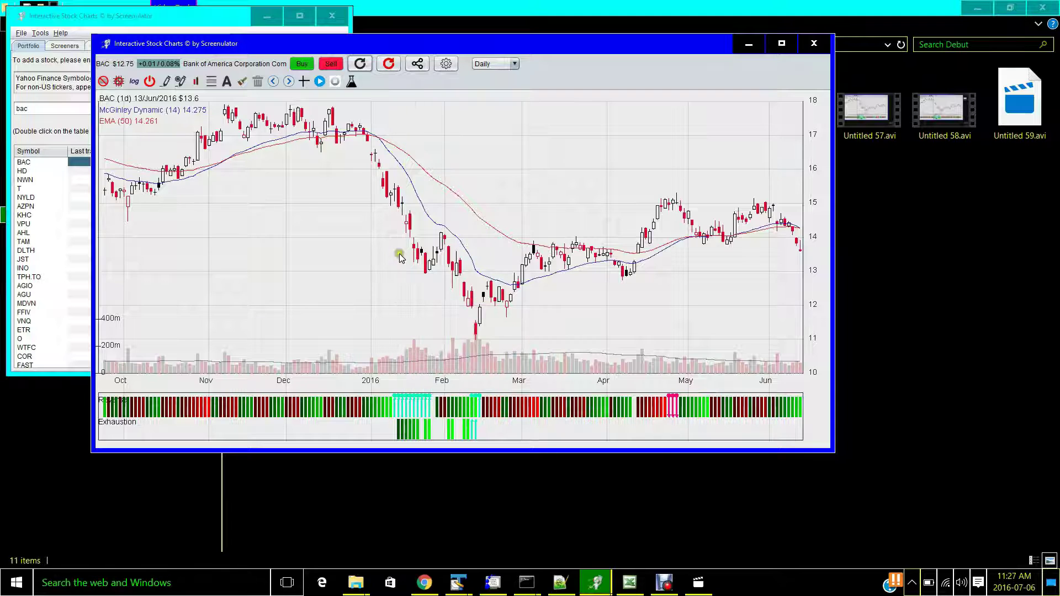
# Step: Examine the Bank of America (BAC) daily chart's January and February 2016 buy signals against the price decline
pyautogui.click(401, 202)
pyautogui.click(476, 390)
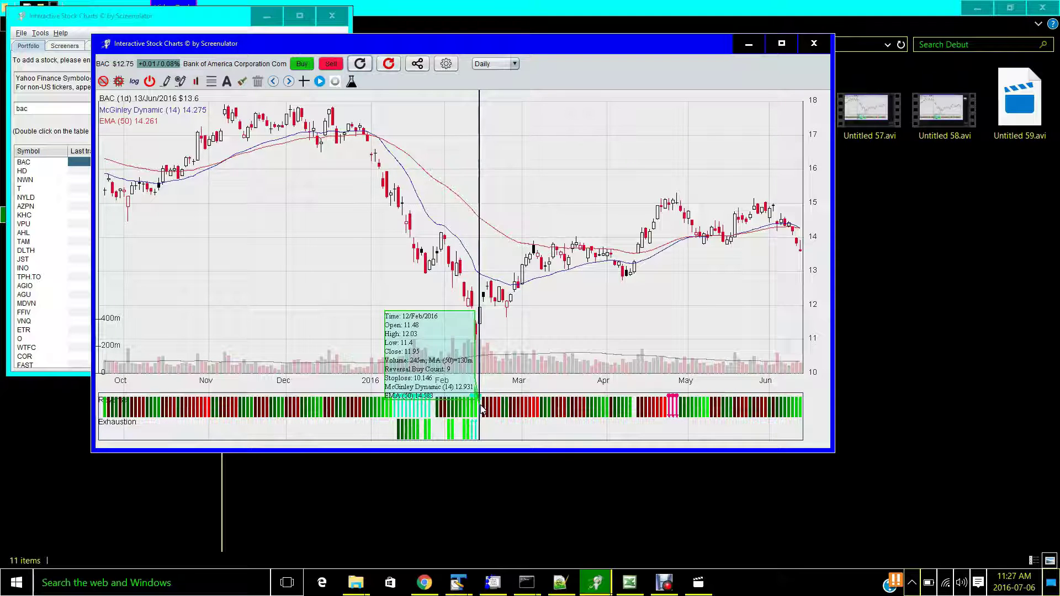
pyautogui.click(352, 323)
# Step: Inspect Bank of America's July 2015 reversal sell signal and late-March 2015 reversal buy signals
pyautogui.moveTo(249, 289); pyautogui.dragTo(455, 291)
pyautogui.moveTo(278, 307); pyautogui.dragTo(495, 296)
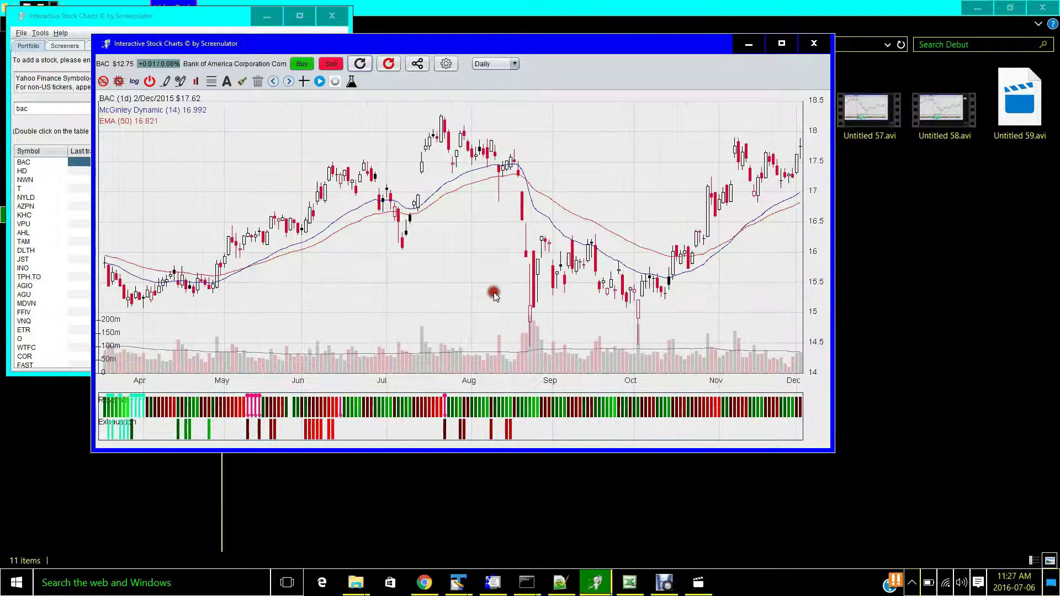
pyautogui.click(463, 367)
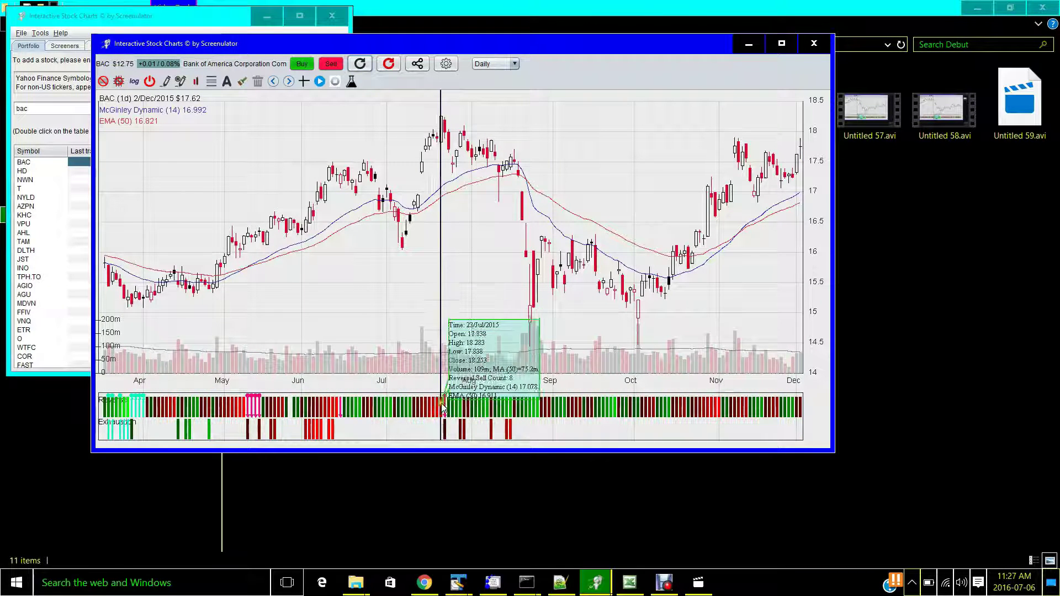
pyautogui.moveTo(290, 347); pyautogui.dragTo(425, 341)
pyautogui.moveTo(311, 381); pyautogui.dragTo(291, 406)
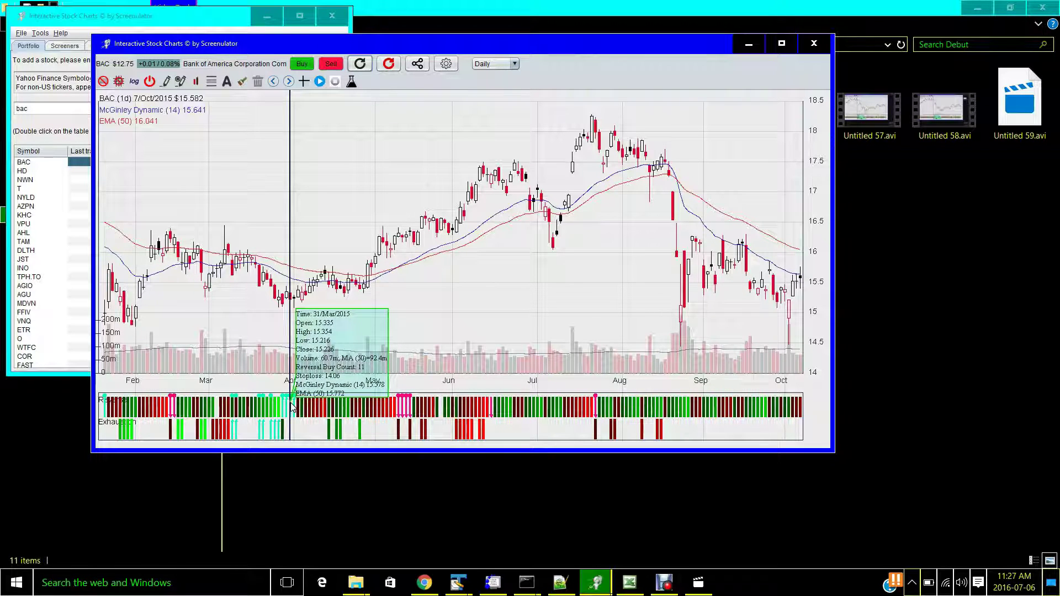
# Step: Inspect Bank of America's January 2015 buy signals and the 10 November 2014 reversal sell signal
pyautogui.moveTo(208, 345); pyautogui.dragTo(452, 340)
pyautogui.moveTo(388, 368); pyautogui.dragTo(364, 401)
pyautogui.moveTo(251, 346); pyautogui.dragTo(398, 348)
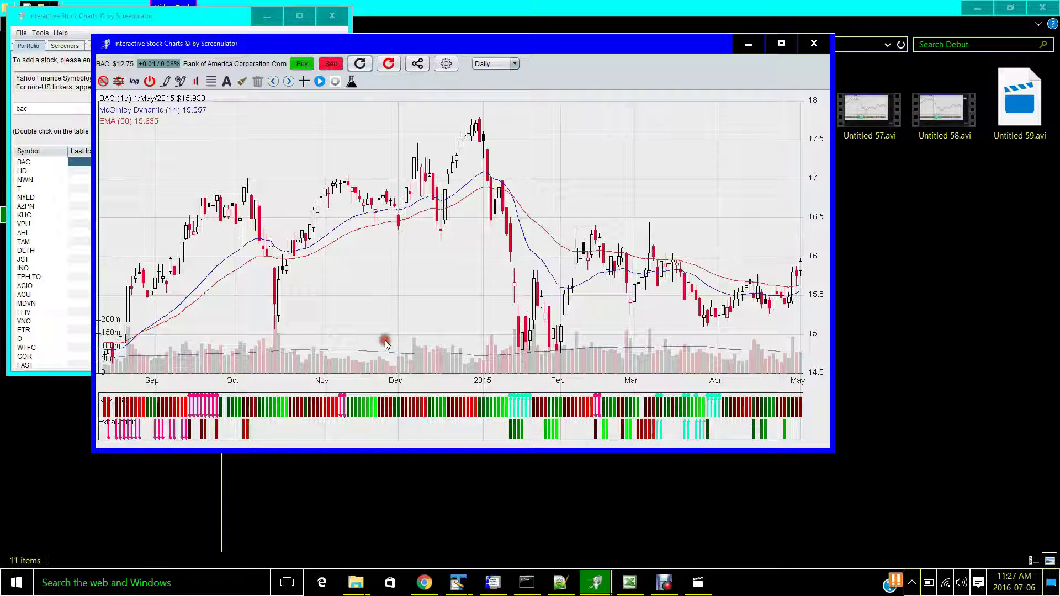
pyautogui.moveTo(308, 345); pyautogui.dragTo(373, 348)
pyautogui.moveTo(415, 393); pyautogui.dragTo(421, 409)
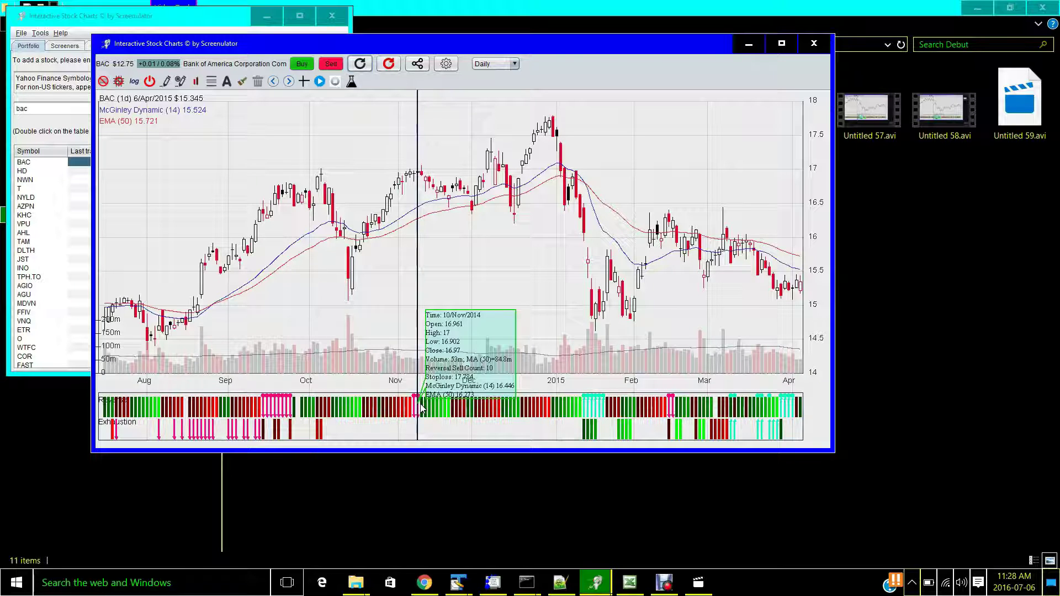
# Step: Compare Bank of America's September 2014 sell signals with the October pullback, then review the June 2014 sell signals
pyautogui.moveTo(282, 387); pyautogui.dragTo(282, 346)
pyautogui.moveTo(285, 234); pyautogui.dragTo(354, 291)
pyautogui.moveTo(241, 318); pyautogui.dragTo(473, 295)
pyautogui.moveTo(310, 374); pyautogui.dragTo(301, 408)
pyautogui.moveTo(292, 349); pyautogui.dragTo(521, 312)
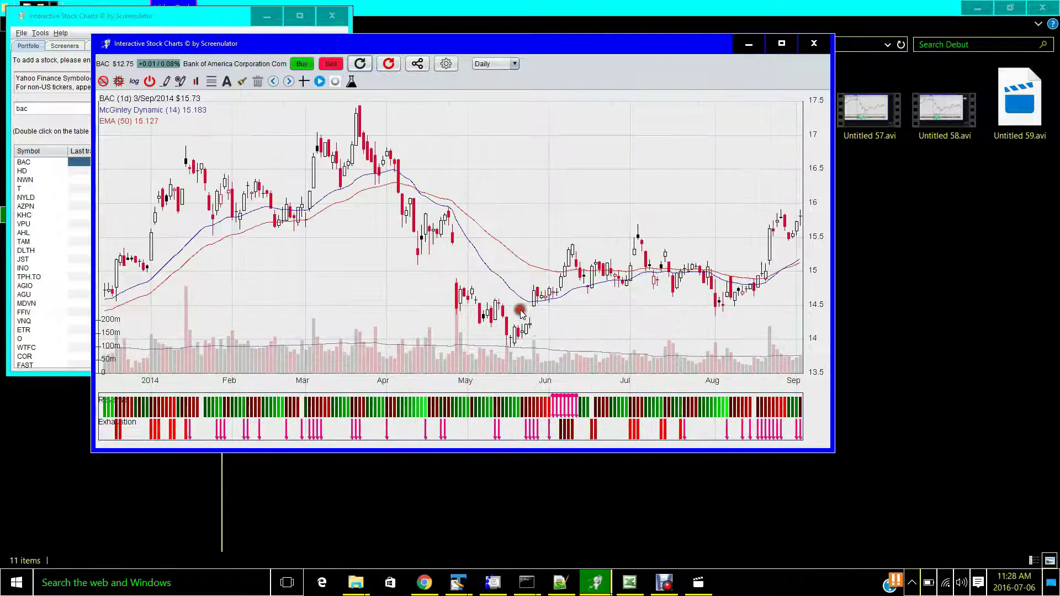
# Step: Examine Bank of America's late-November 2013 sell signals and the 2 October 2013 reversal buy signal
pyautogui.moveTo(319, 325); pyautogui.dragTo(607, 301)
pyautogui.moveTo(398, 410); pyautogui.dragTo(398, 410)
pyautogui.moveTo(420, 221); pyautogui.dragTo(445, 231)
pyautogui.moveTo(394, 308); pyautogui.dragTo(528, 310)
pyautogui.moveTo(426, 399); pyautogui.dragTo(421, 407)
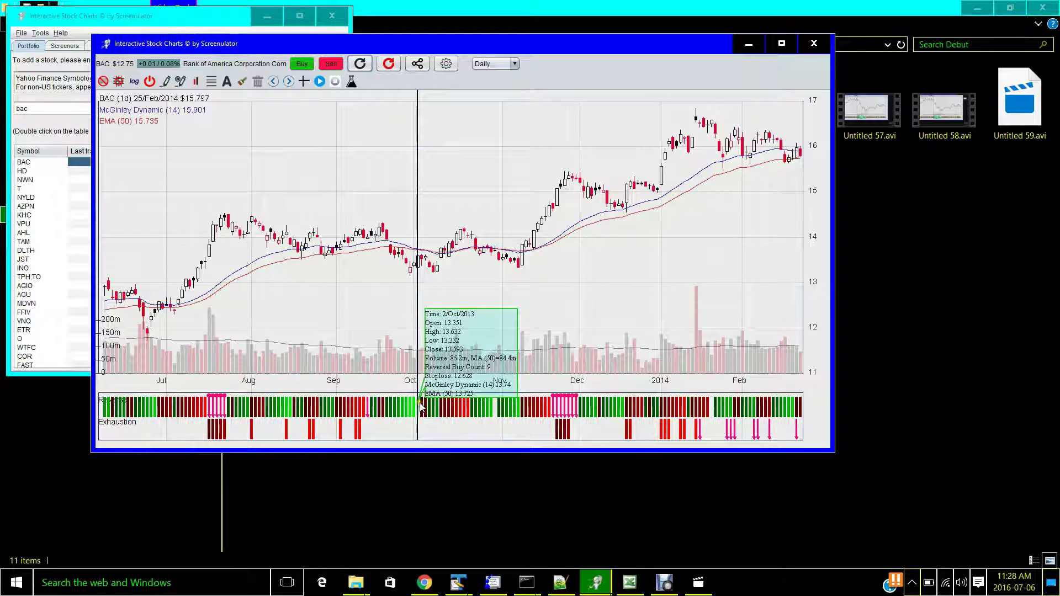
pyautogui.moveTo(420, 407); pyautogui.dragTo(420, 407)
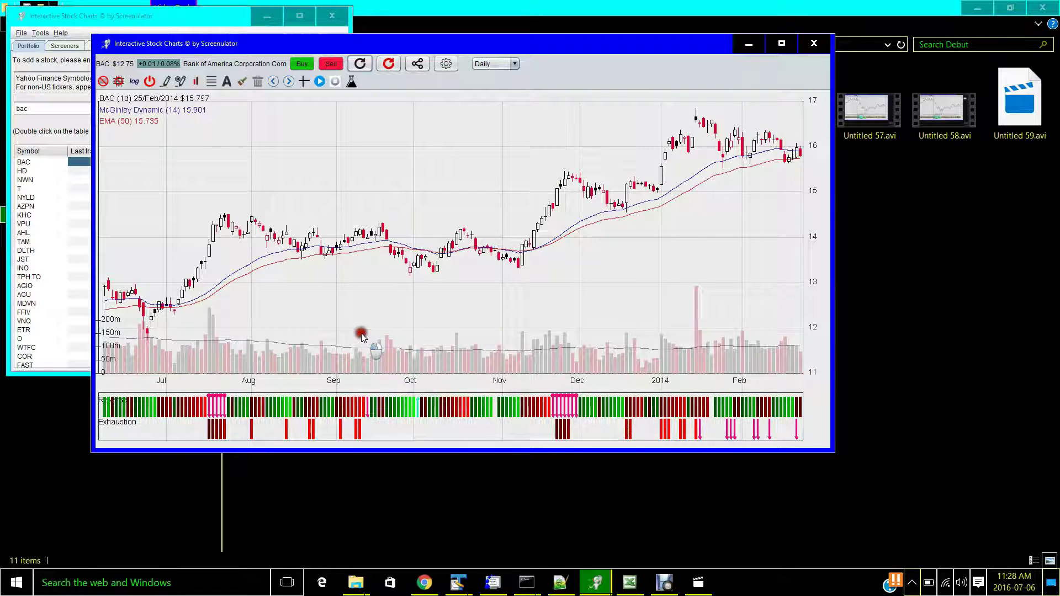
# Step: Review Bank of America's July 2013 sell signals and the earlier price history back to September 2012
pyautogui.moveTo(359, 338); pyautogui.dragTo(540, 317)
pyautogui.moveTo(427, 407); pyautogui.dragTo(426, 409)
pyautogui.moveTo(279, 369); pyautogui.dragTo(460, 408)
pyautogui.moveTo(323, 370); pyautogui.dragTo(587, 331)
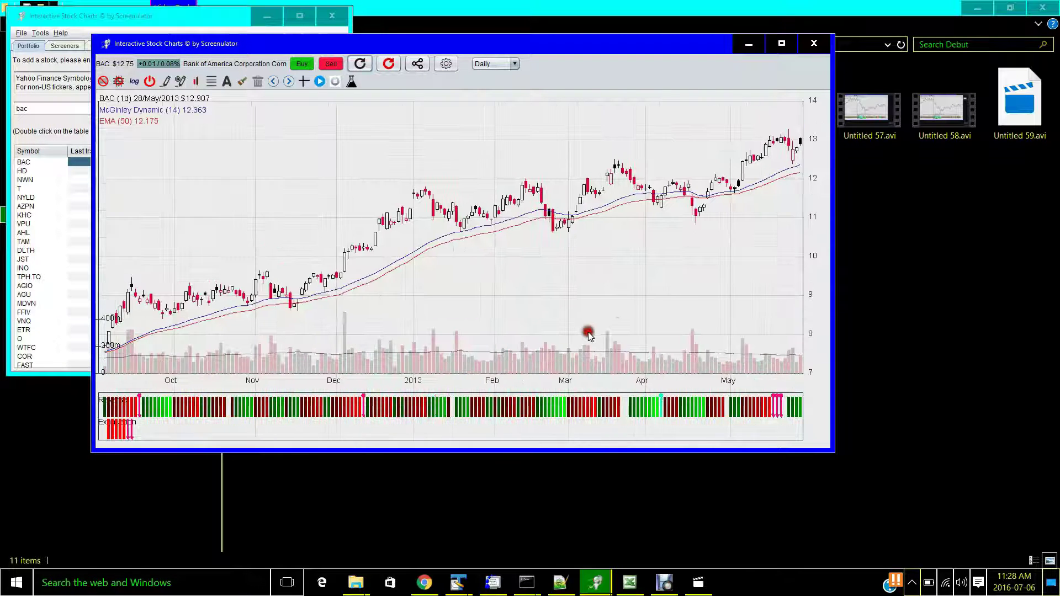
# Step: Inspect Bank of America's May 2012 reversal and exhaustion buy signals and the price low around 20 July 2012
pyautogui.moveTo(419, 320); pyautogui.dragTo(582, 325)
pyautogui.moveTo(442, 346); pyautogui.dragTo(558, 346)
pyautogui.moveTo(336, 376); pyautogui.dragTo(467, 365)
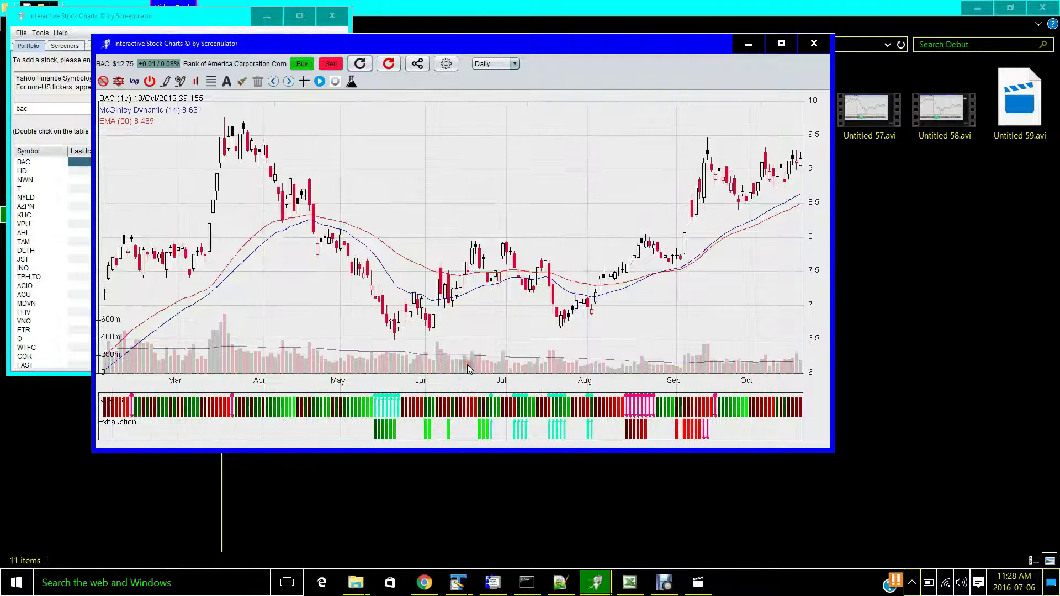
pyautogui.click(390, 407)
pyautogui.moveTo(390, 407); pyautogui.dragTo(393, 408)
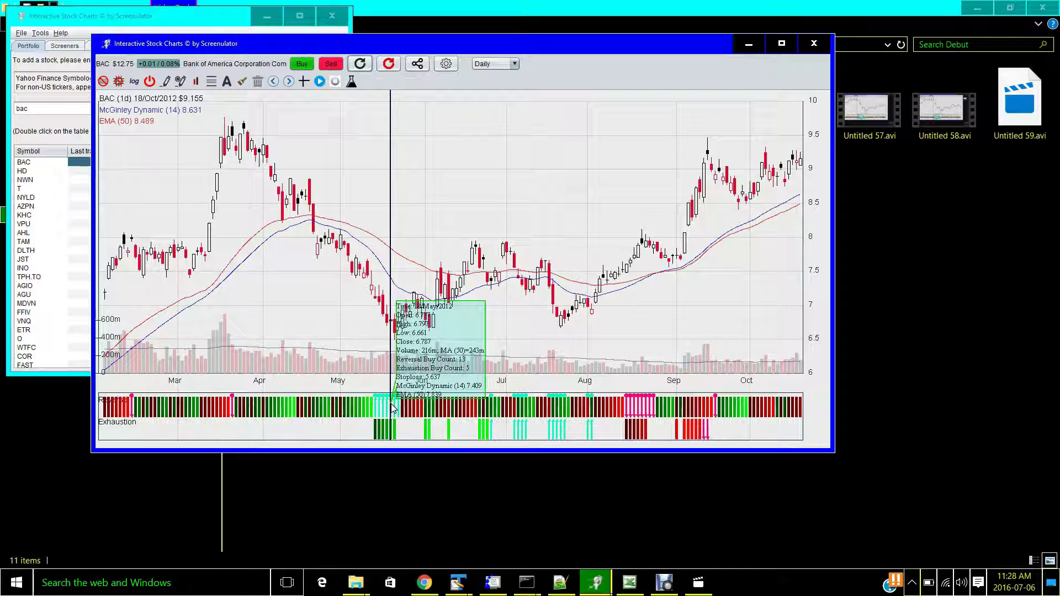
pyautogui.click(558, 313)
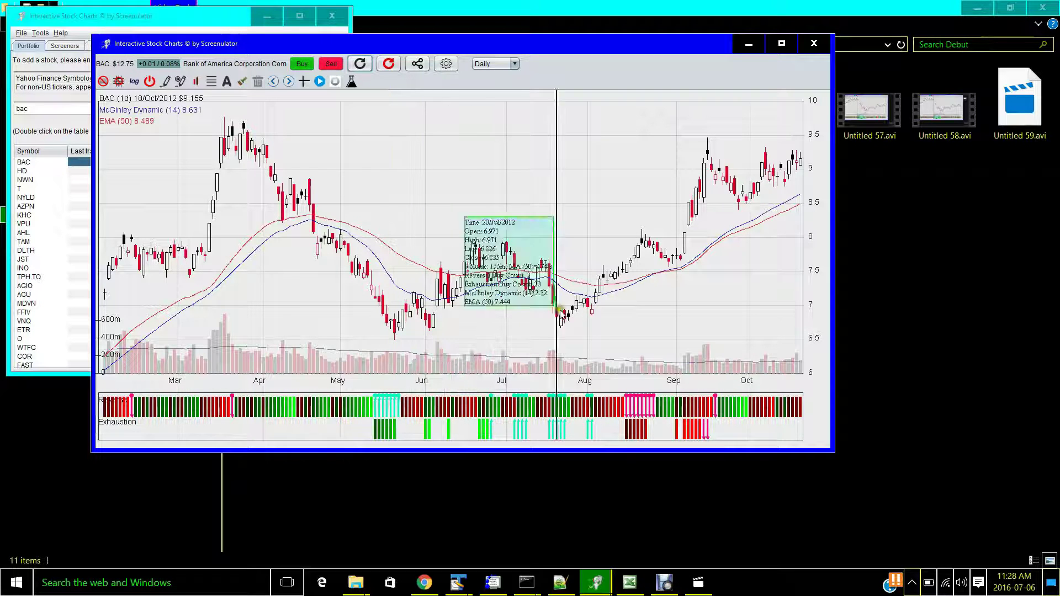
# Step: Examine Bank of America's 22 August 2012 sell signals and the mid-September 2012 price peak
pyautogui.click(626, 254)
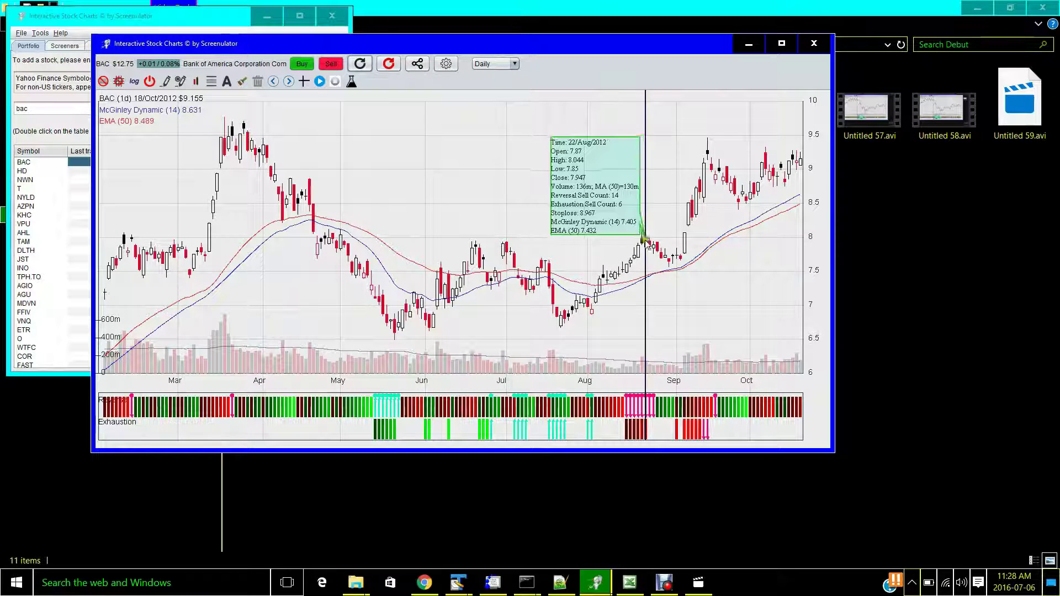
pyautogui.click(636, 273)
pyautogui.click(707, 170)
pyautogui.click(710, 159)
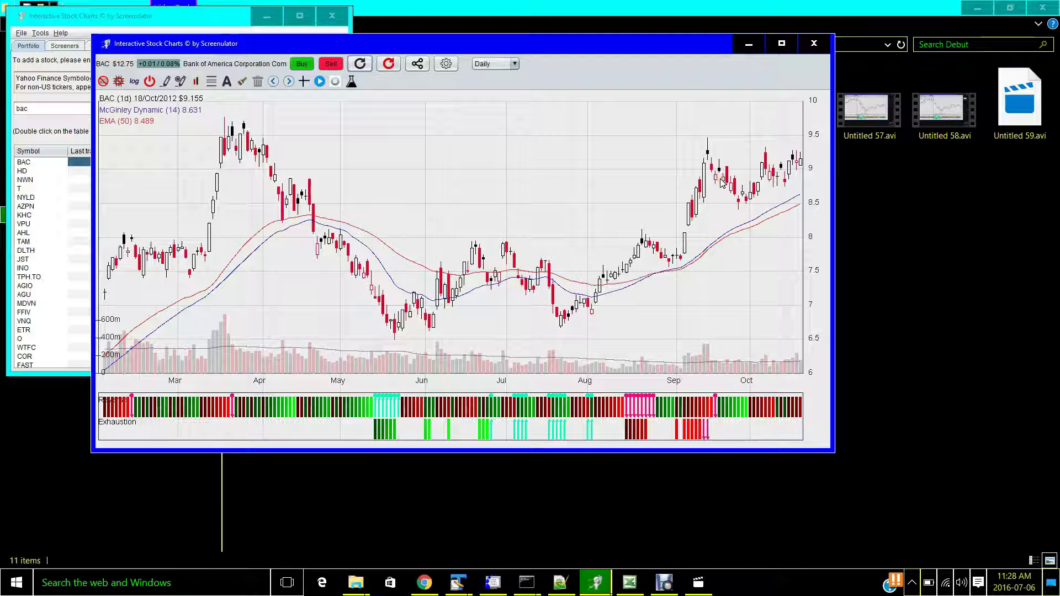
# Step: Review Bank of America's late-November 2011 buy signals and the following 2012 advance, with the chart extended back to September 2011
pyautogui.moveTo(443, 183); pyautogui.dragTo(649, 180)
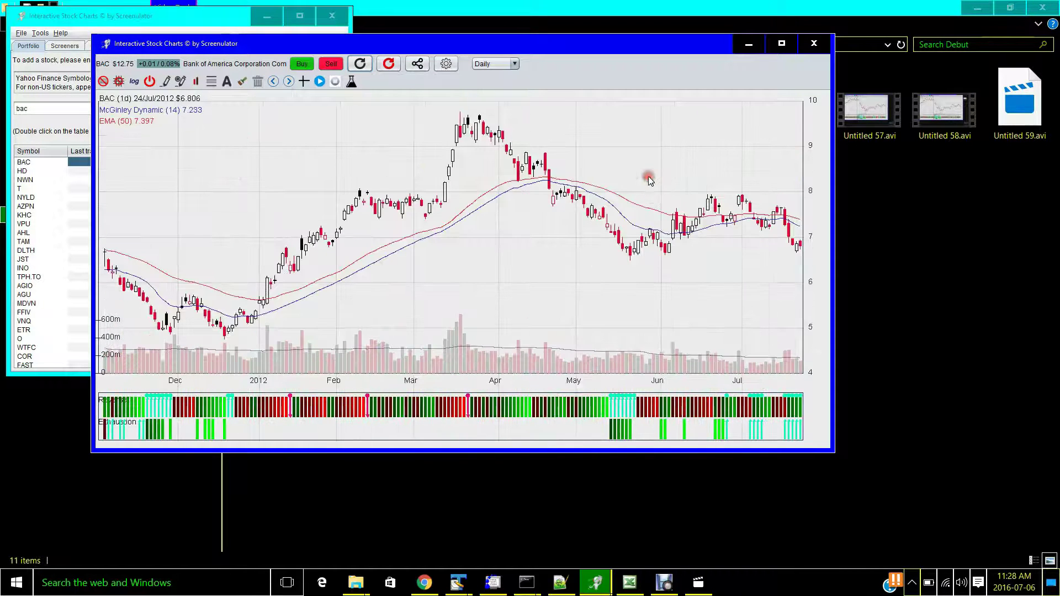
pyautogui.moveTo(350, 307); pyautogui.dragTo(485, 293)
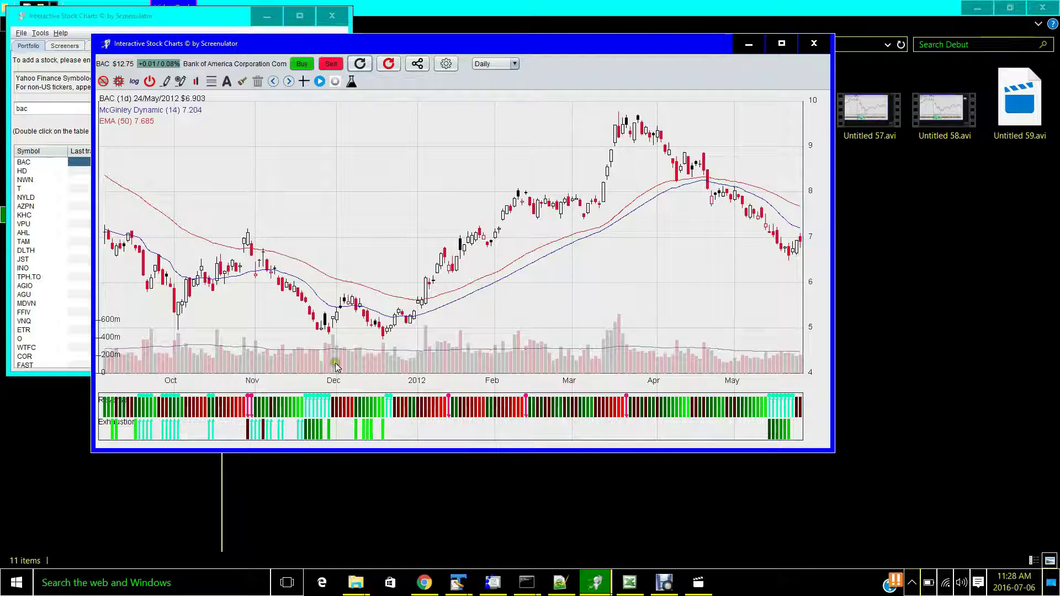
pyautogui.moveTo(331, 372); pyautogui.dragTo(381, 366)
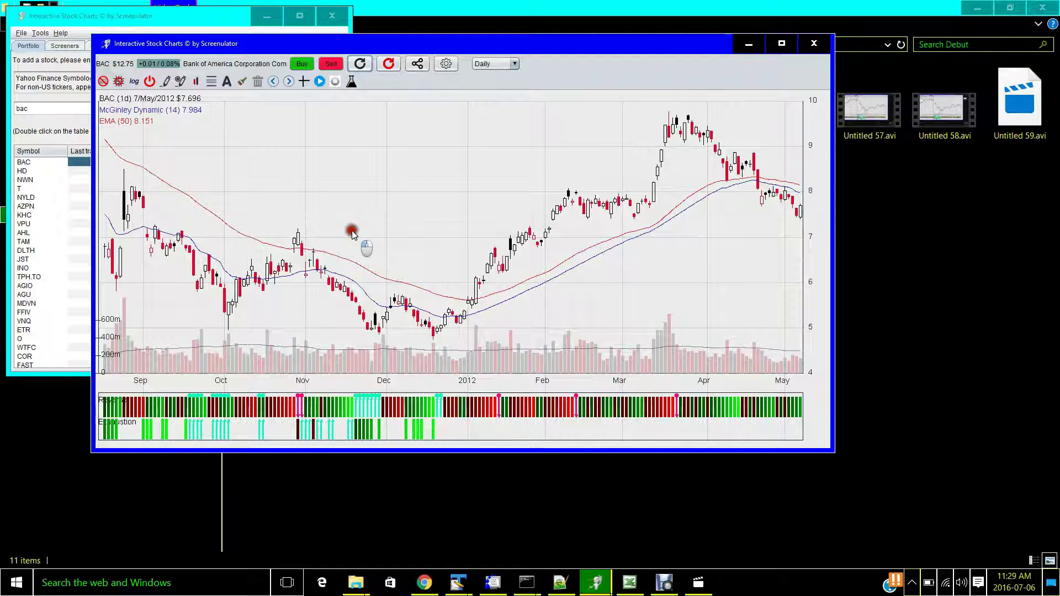
pyautogui.moveTo(350, 232); pyautogui.dragTo(455, 227)
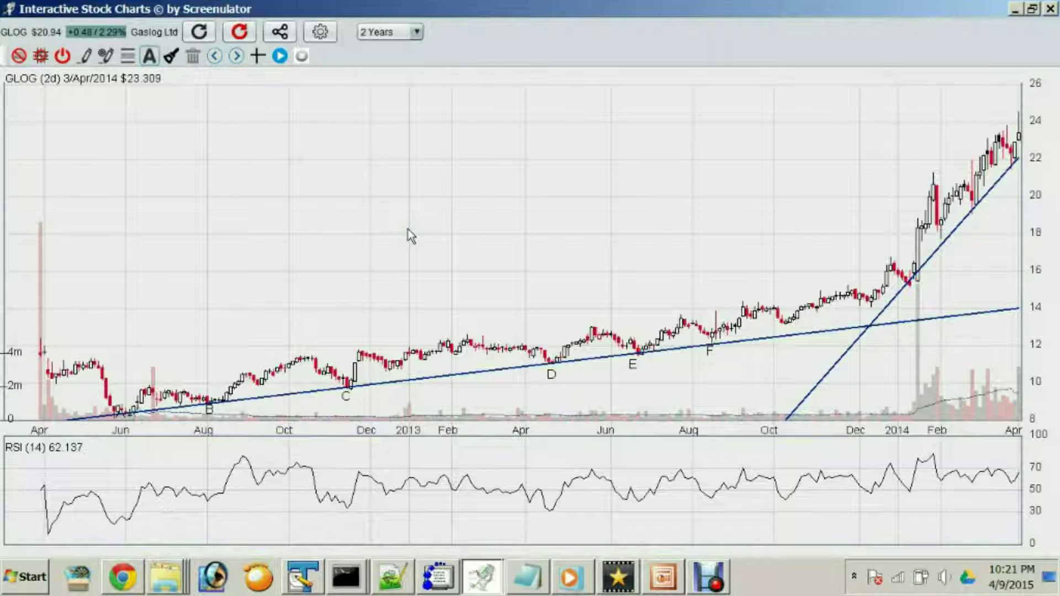
# Step: Examine the Gaslog (GLOG) two-year chart's touches of the long rising trendline from June 2012 through points D, E and F
pyautogui.click(99, 426)
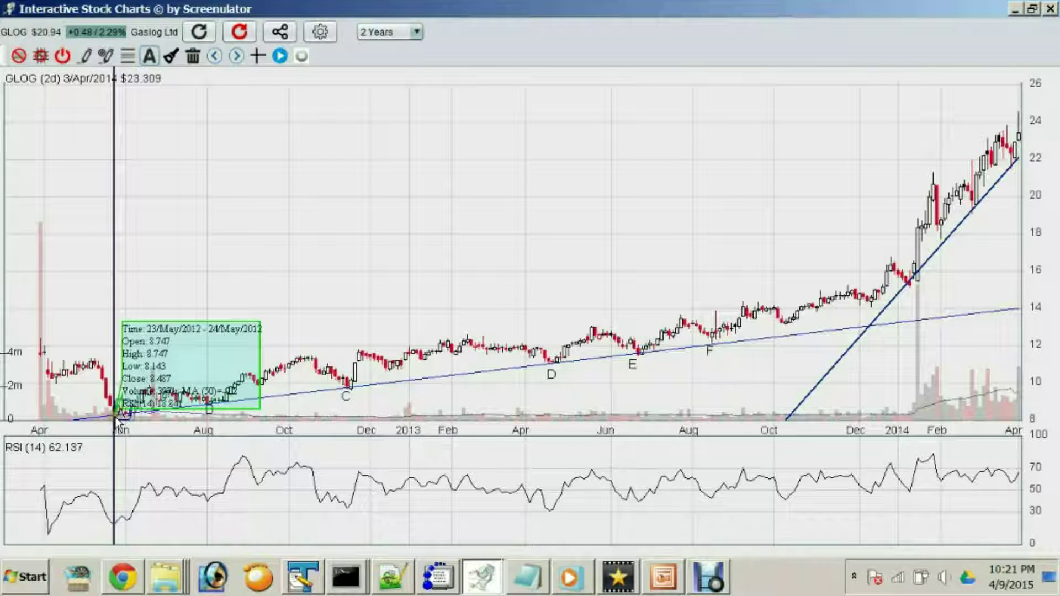
pyautogui.click(683, 373)
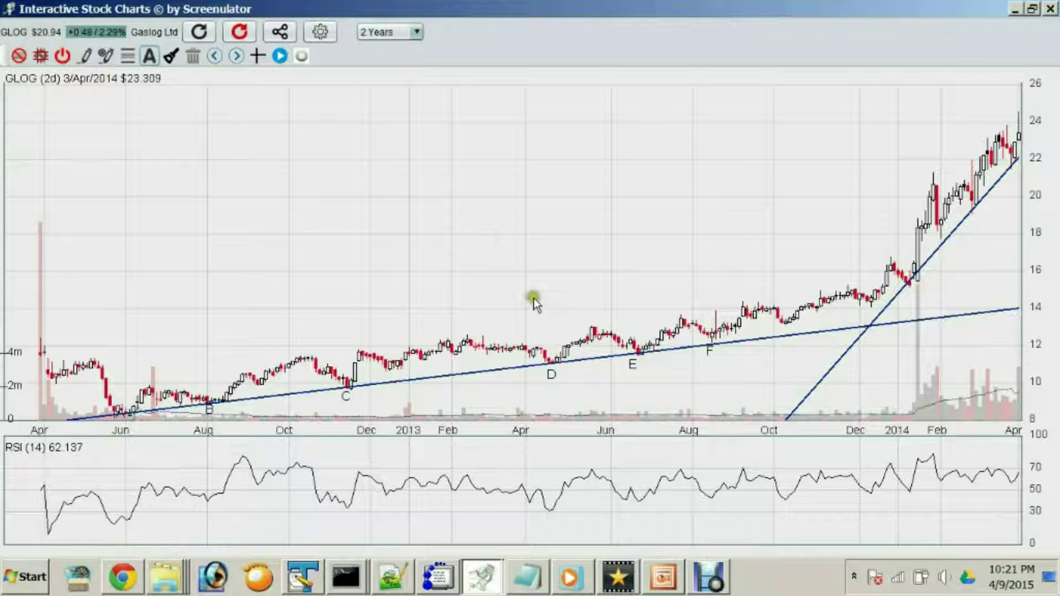
pyautogui.click(554, 374)
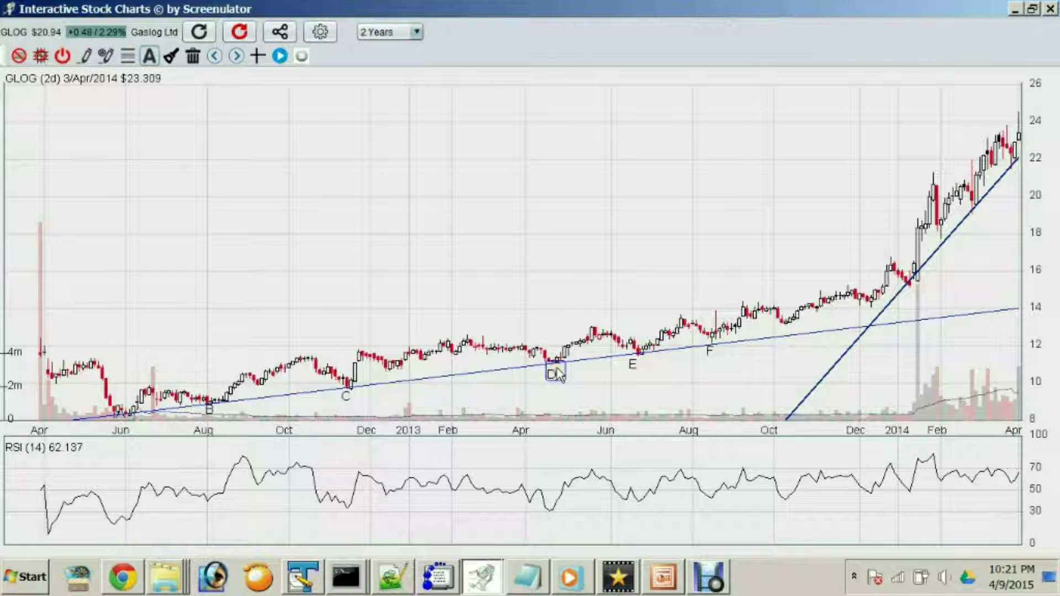
pyautogui.click(635, 368)
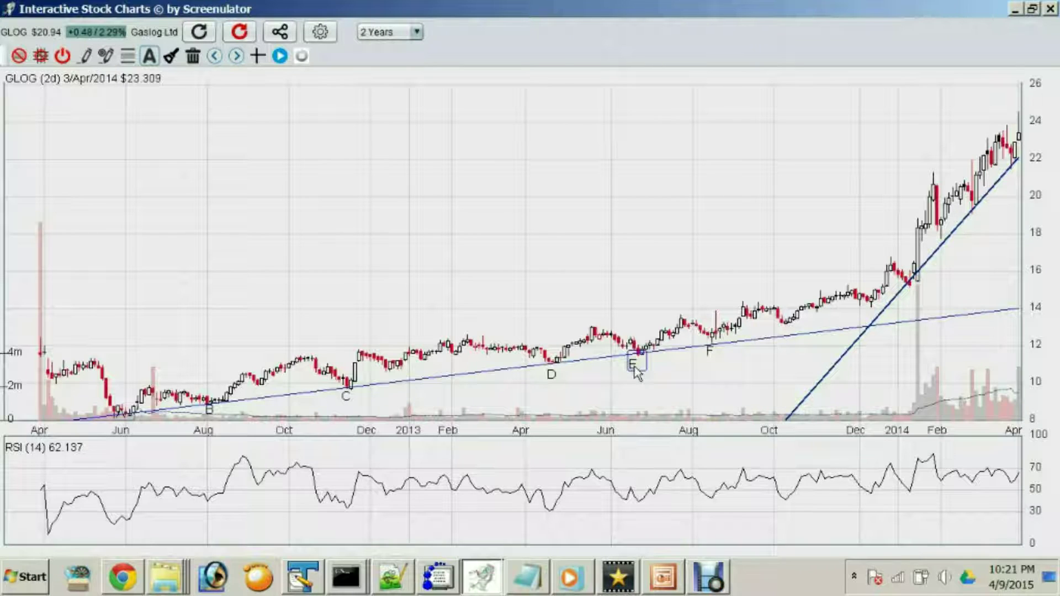
pyautogui.click(711, 355)
pyautogui.moveTo(714, 352)
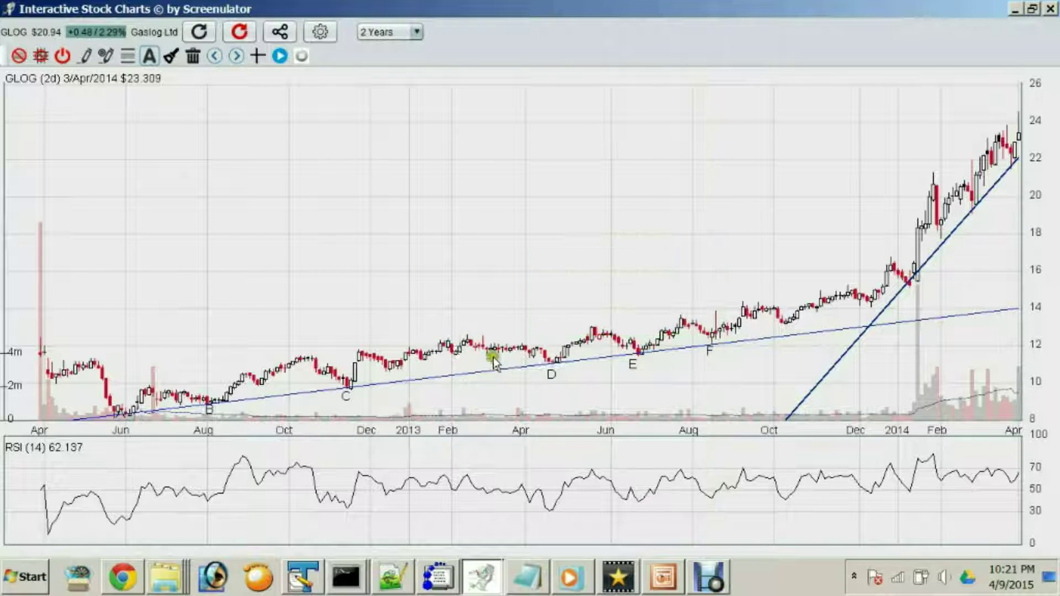
pyautogui.click(607, 349)
pyautogui.click(639, 350)
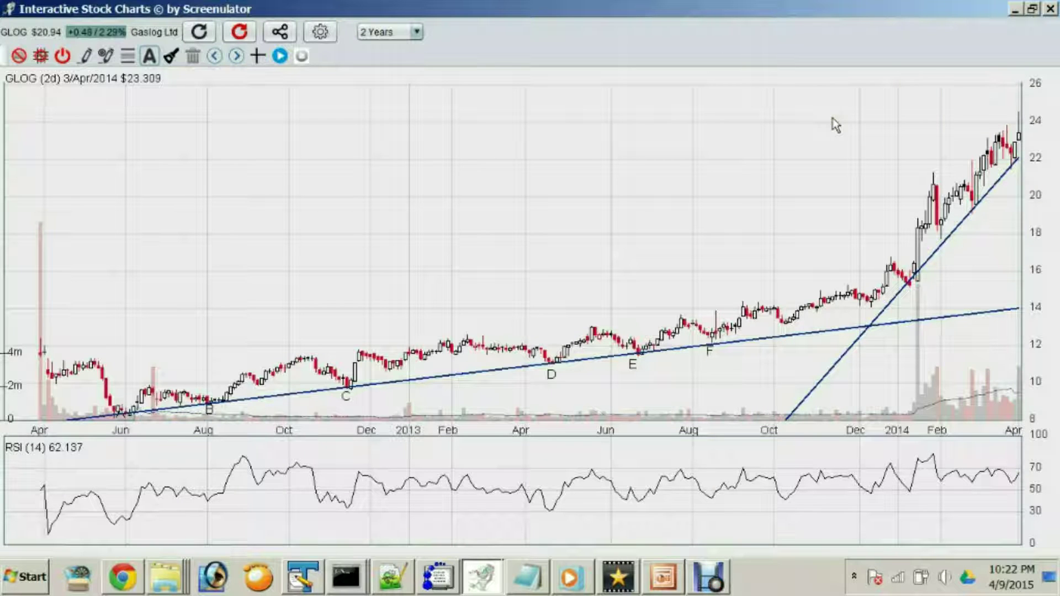
# Step: Examine Gaslog's mid-2014 break below the steep rising trendline and the June 2014 rebound to that line, with the chart advanced to July 2014
pyautogui.click(824, 379)
pyautogui.moveTo(833, 180); pyautogui.dragTo(689, 184)
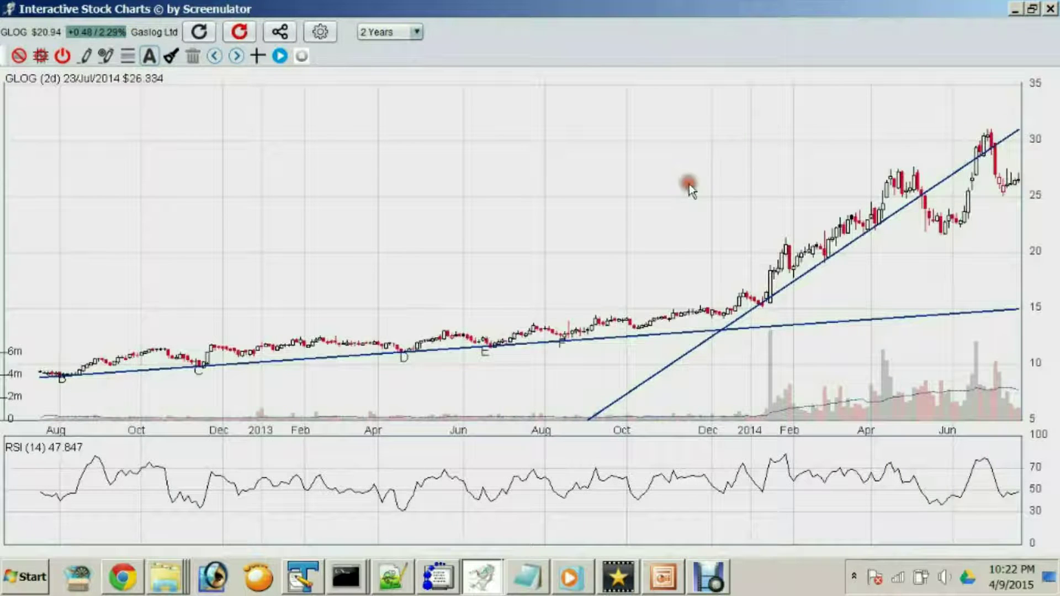
pyautogui.click(930, 221)
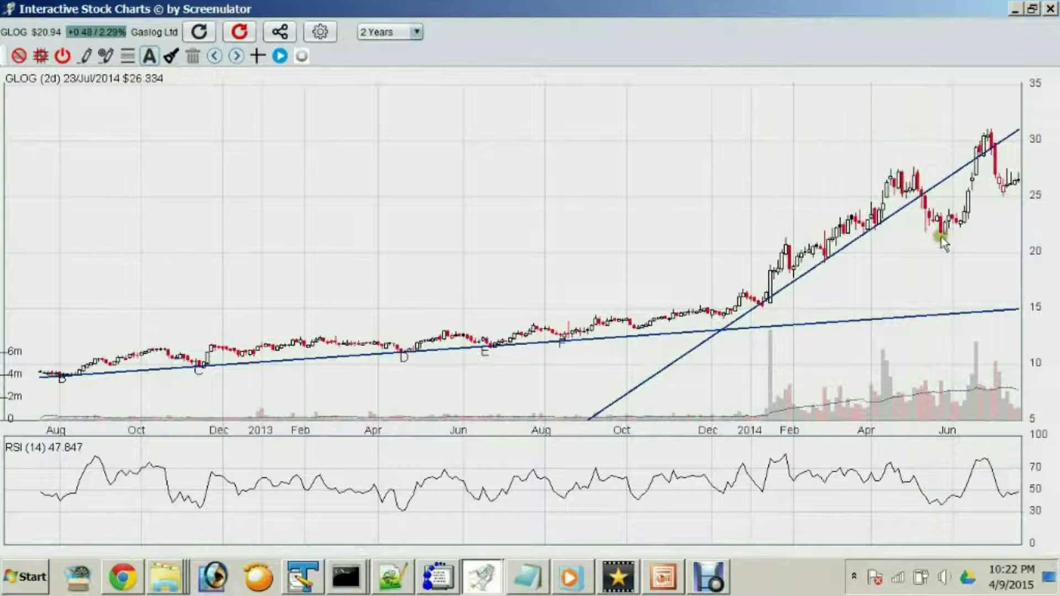
pyautogui.click(965, 223)
pyautogui.click(975, 175)
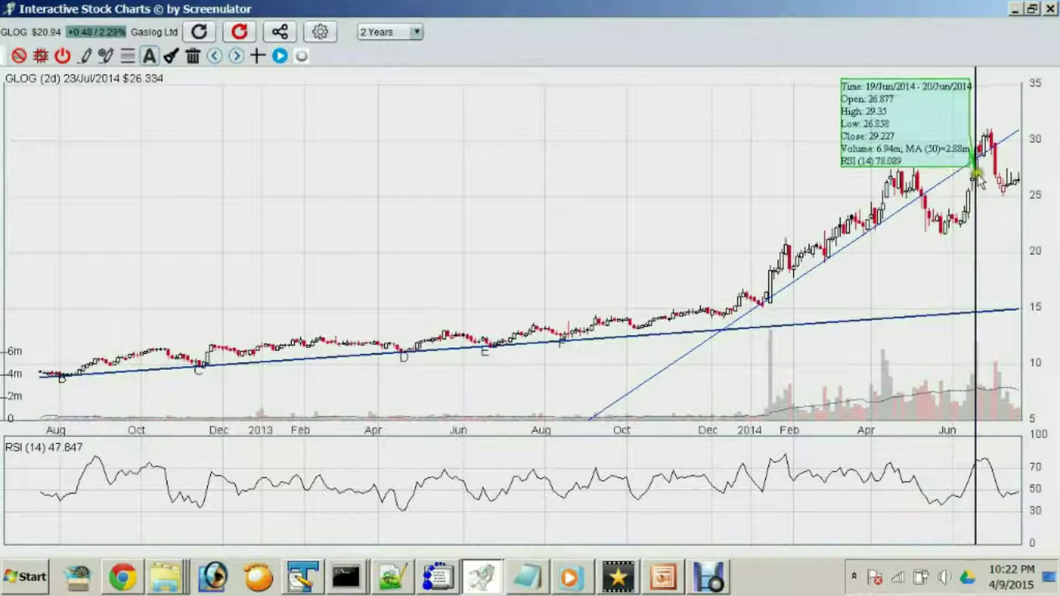
pyautogui.click(980, 146)
pyautogui.moveTo(982, 148); pyautogui.dragTo(987, 135)
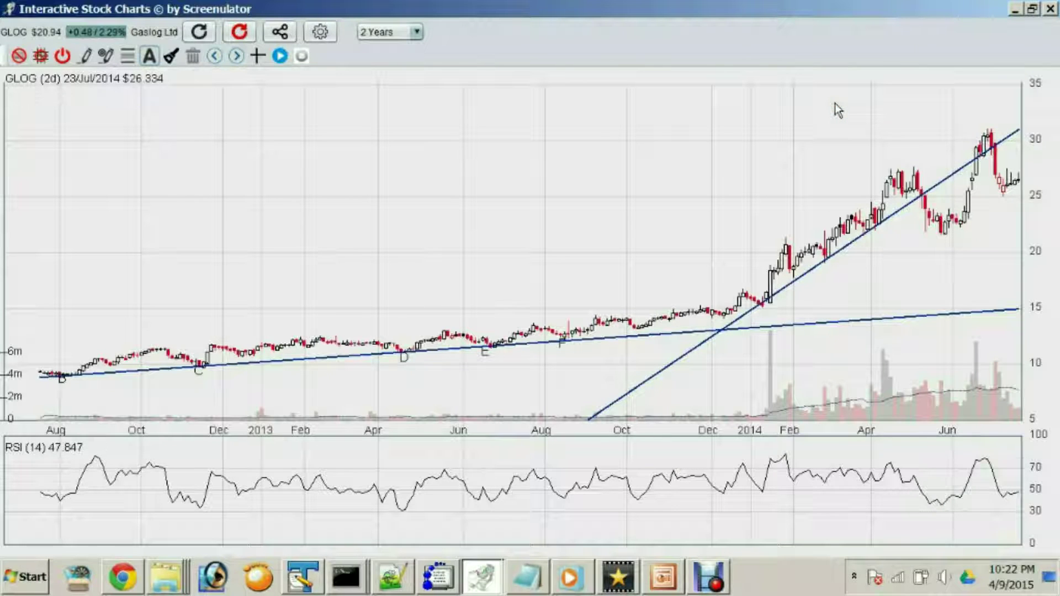
pyautogui.moveTo(835, 104)
pyautogui.mouseDown()
pyautogui.moveTo(899, 154)
pyautogui.moveTo(925, 208)
pyautogui.moveTo(956, 228)
pyautogui.moveTo(972, 223)
pyautogui.mouseUp()
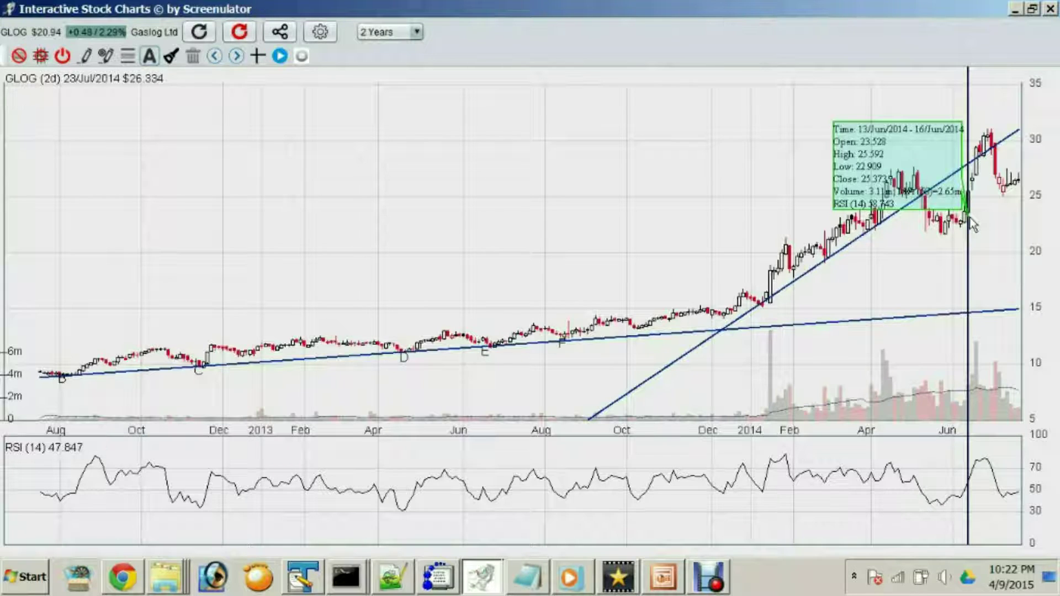
pyautogui.moveTo(971, 224); pyautogui.dragTo(977, 204)
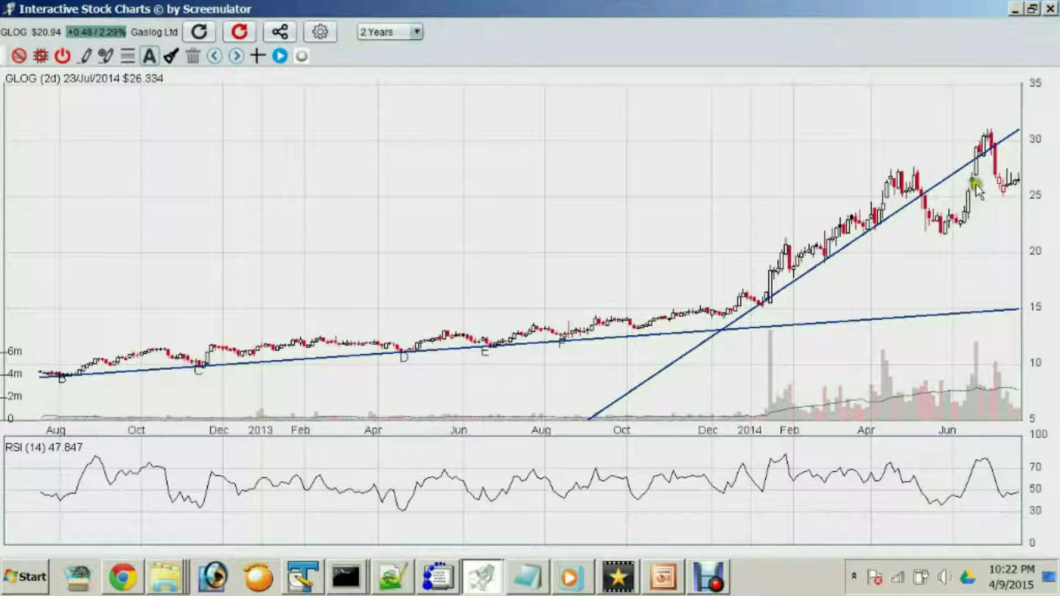
# Step: Examine Gaslog's long rising trendline at points G and H and in early 2015, comparing them with point F, with the chart advanced to April 2015
pyautogui.moveTo(983, 162); pyautogui.dragTo(803, 140)
pyautogui.click(954, 133)
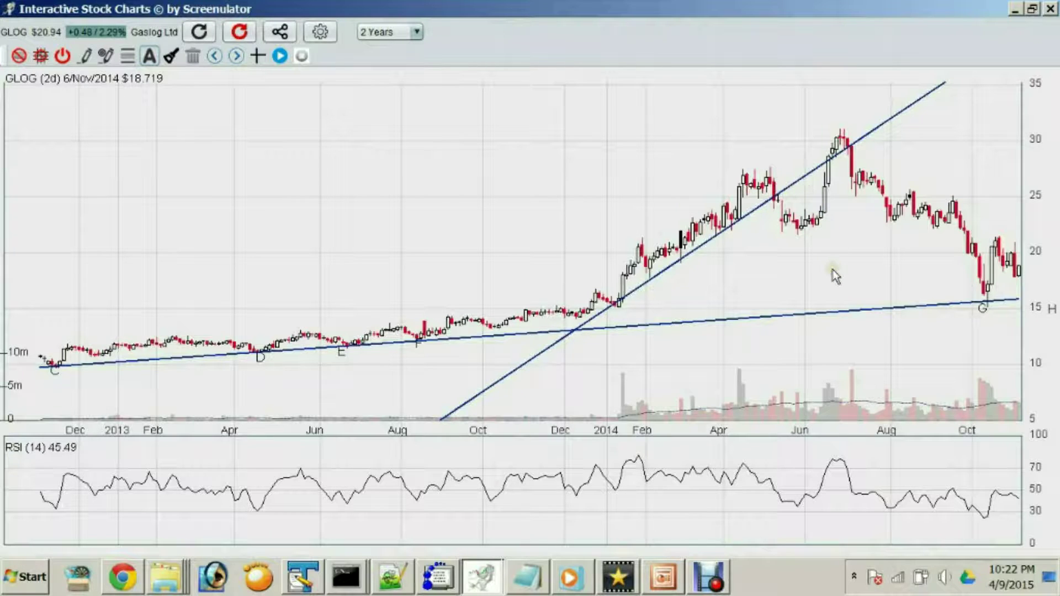
pyautogui.moveTo(882, 267); pyautogui.dragTo(785, 273)
pyautogui.click(857, 340)
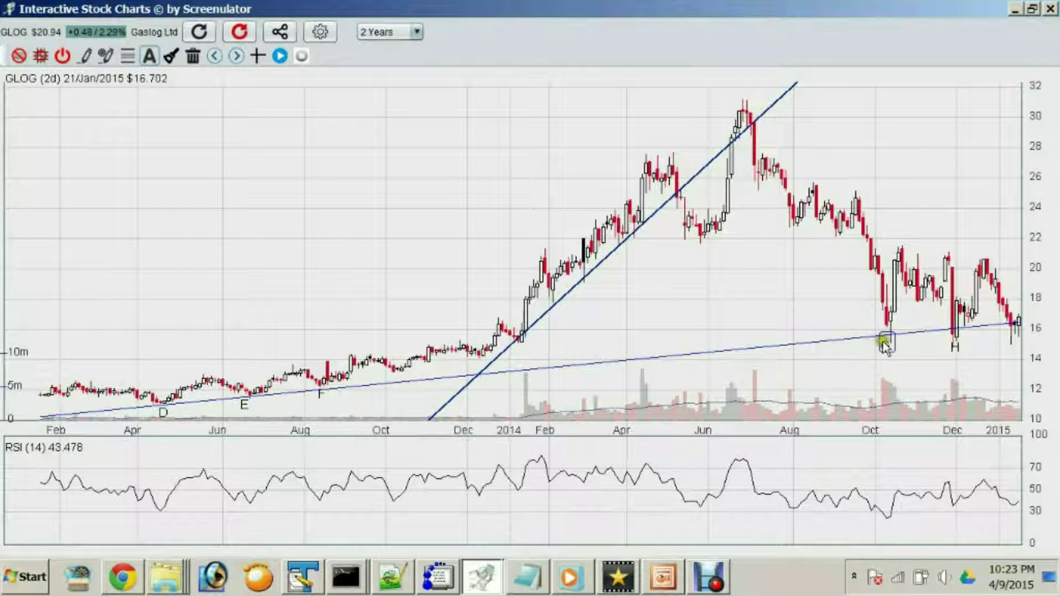
pyautogui.click(953, 343)
pyautogui.moveTo(953, 343); pyautogui.dragTo(865, 345)
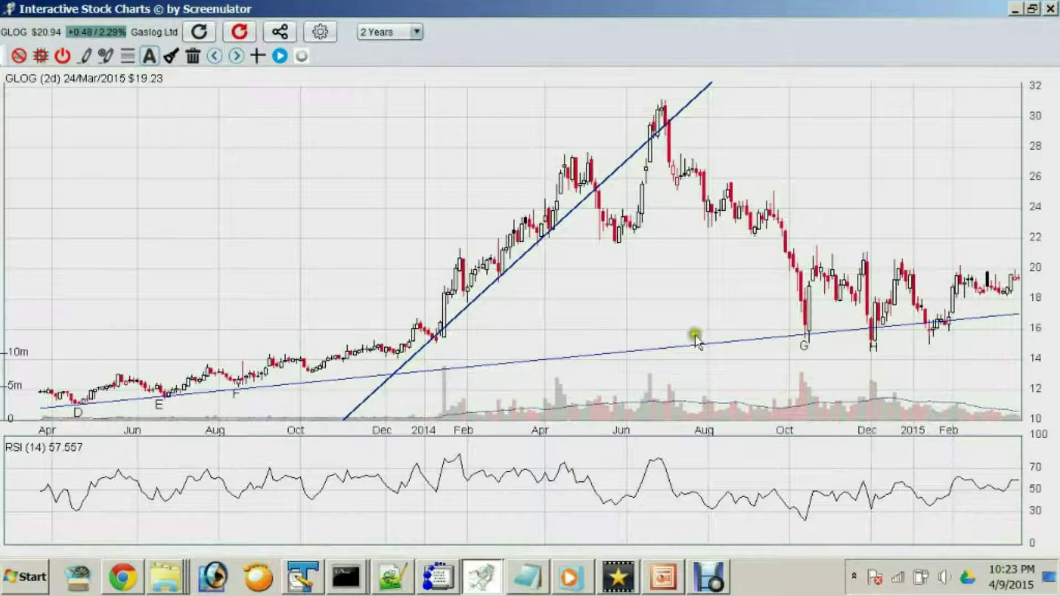
pyautogui.click(238, 393)
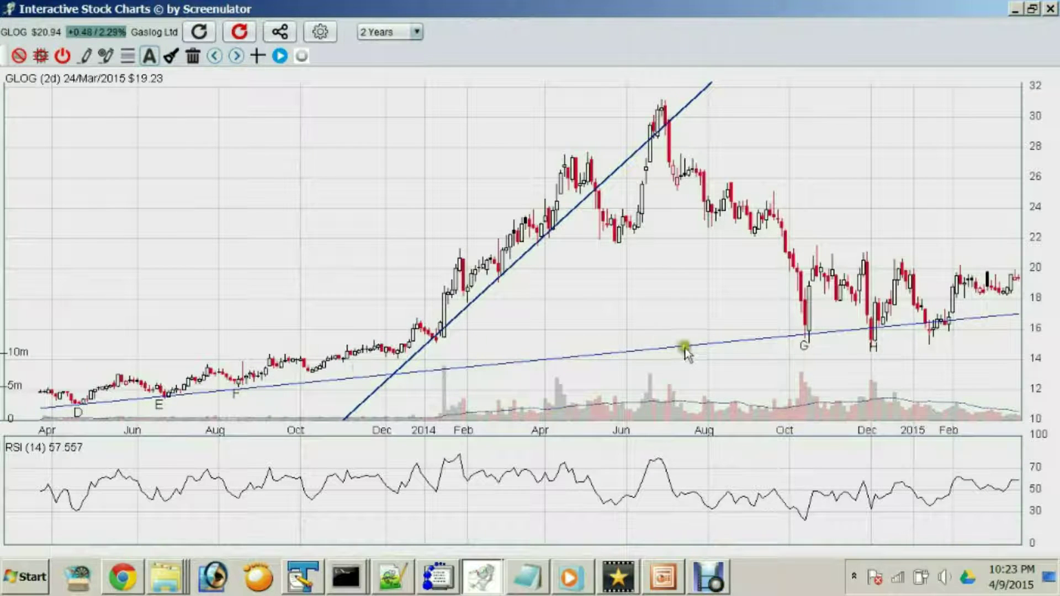
pyautogui.click(805, 342)
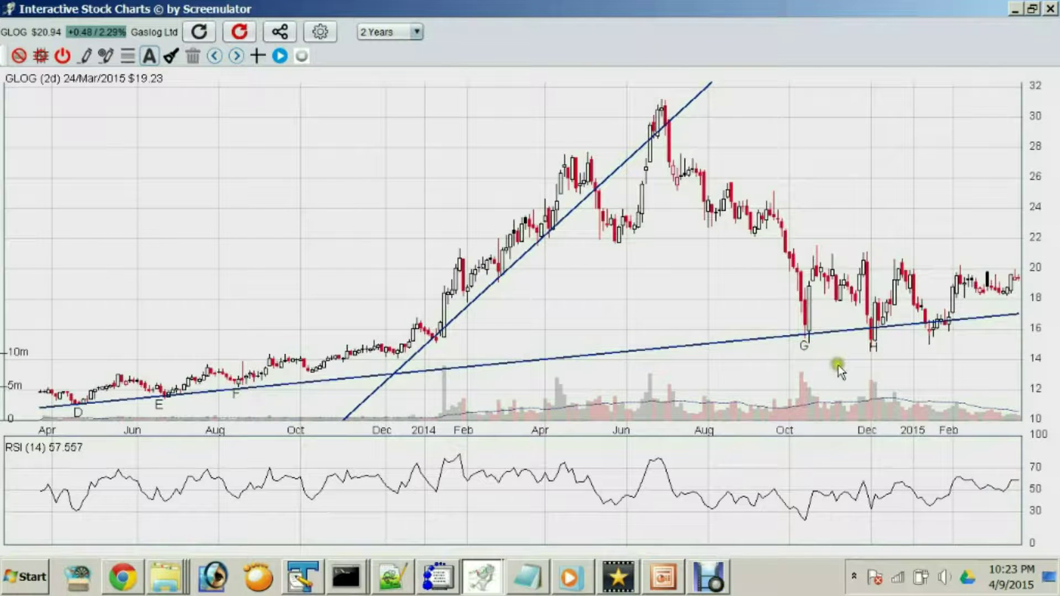
pyautogui.moveTo(838, 365); pyautogui.dragTo(802, 367)
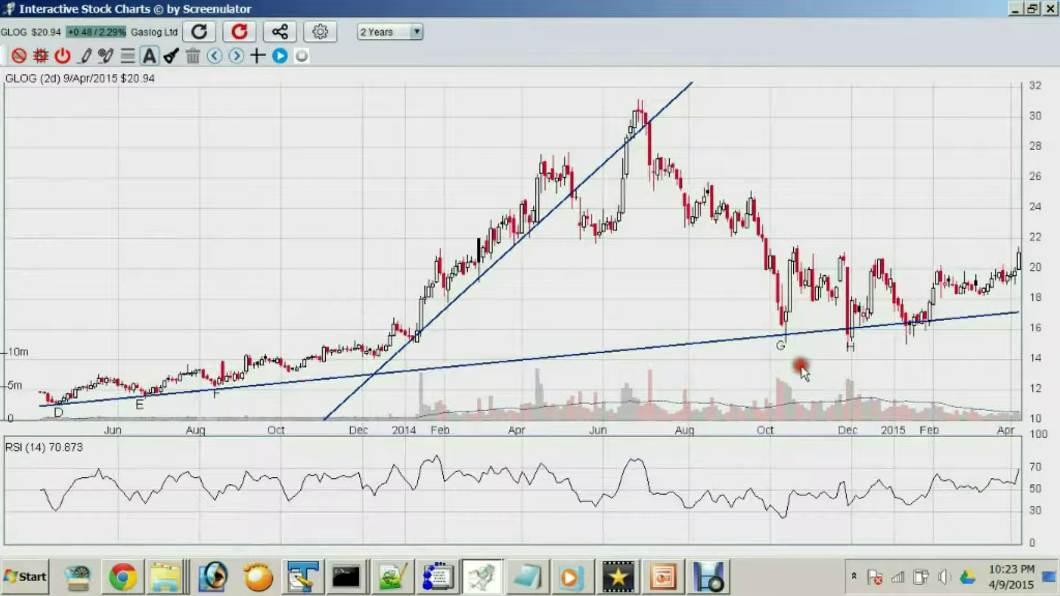